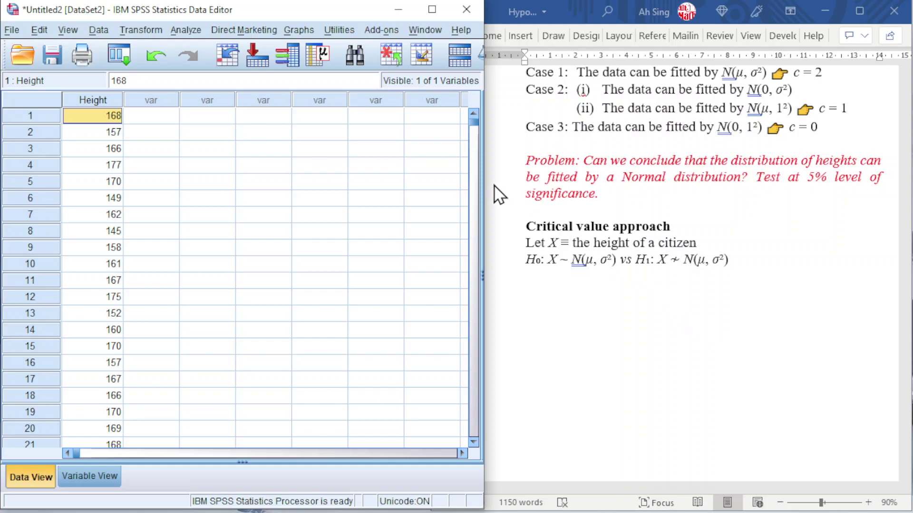
- Create a legacy histogram of Height (cm), showing mean 164.82, SD 8.623, N = 1,000
{"action": "left_click", "coordinate": [301, 32]}
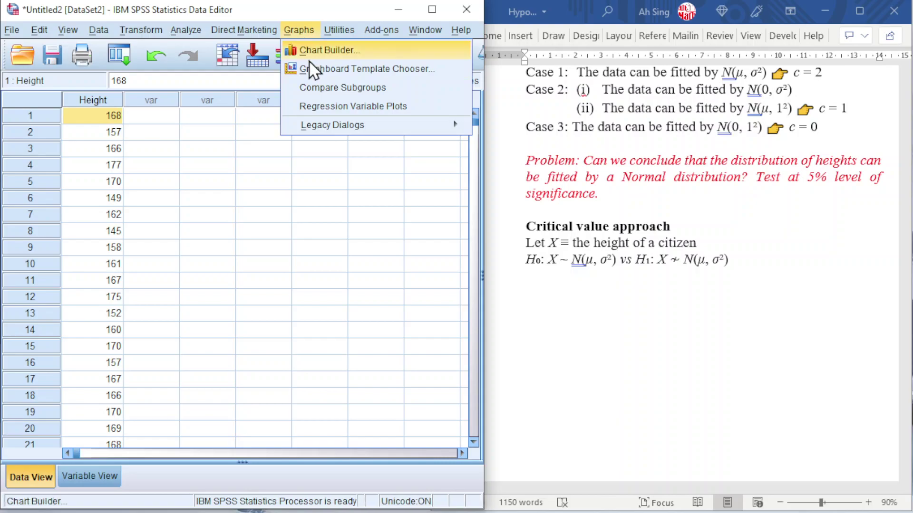
{"action": "mouse_move", "coordinate": [322, 125]}
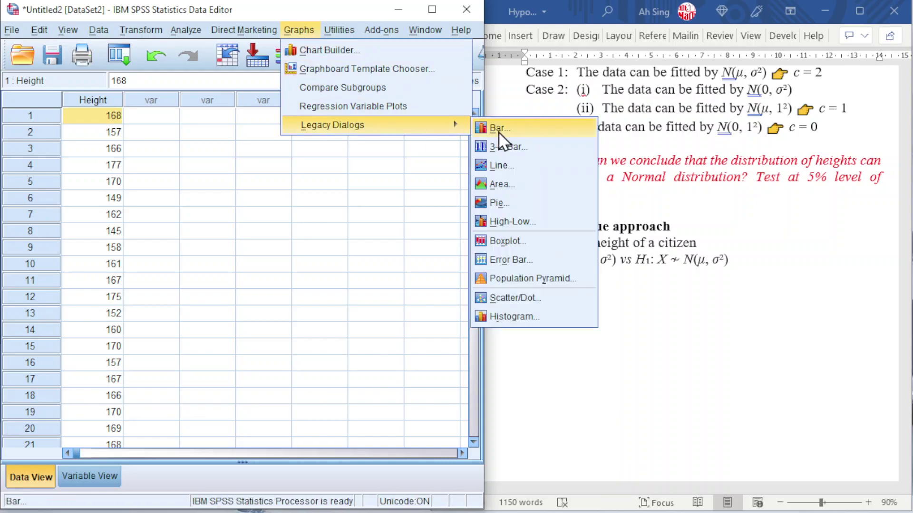
{"action": "left_click", "coordinate": [492, 312]}
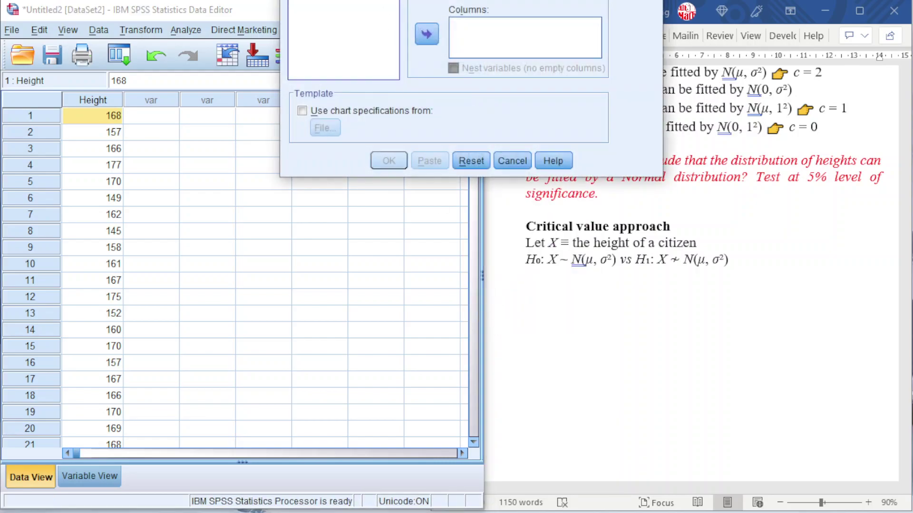
{"action": "left_click_drag", "start_coordinate": [404, 2], "coordinate": [261, 105]}
{"action": "left_click_drag", "start_coordinate": [234, 143], "coordinate": [346, 138]}
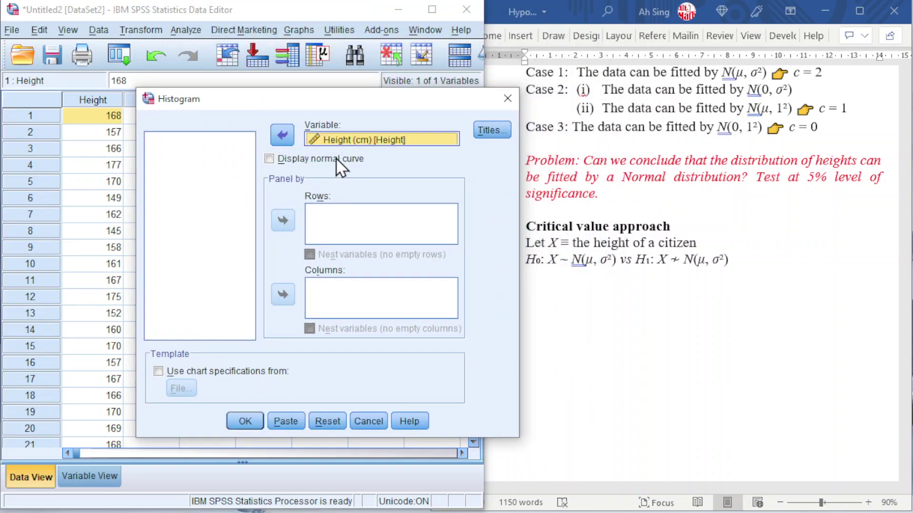
{"action": "left_click", "coordinate": [242, 418]}
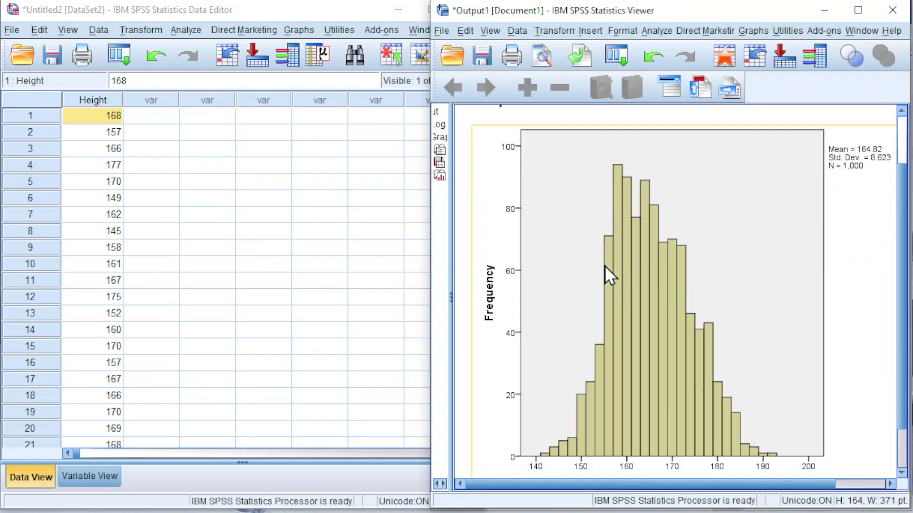
- In the Chart Editor, set the Height histogram's binning to custom interval width 10
{"action": "double_click", "coordinate": [642, 301]}
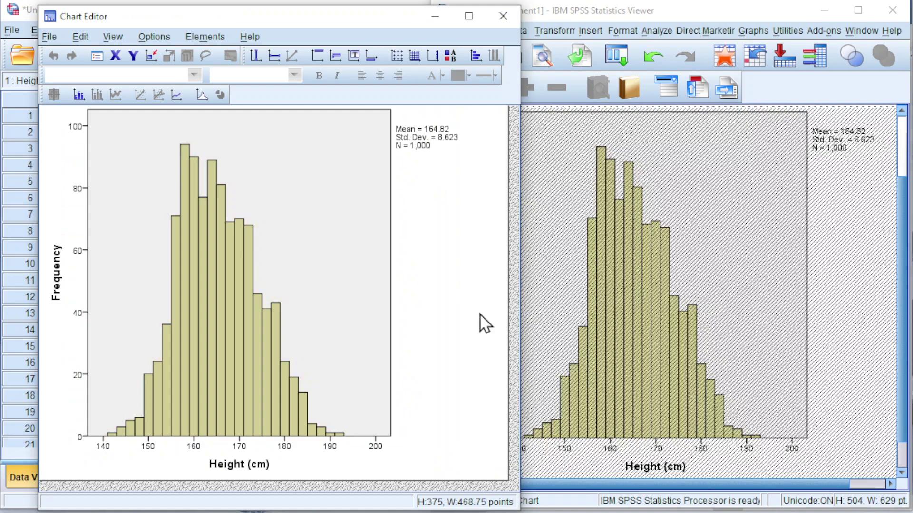
{"action": "double_click", "coordinate": [211, 344]}
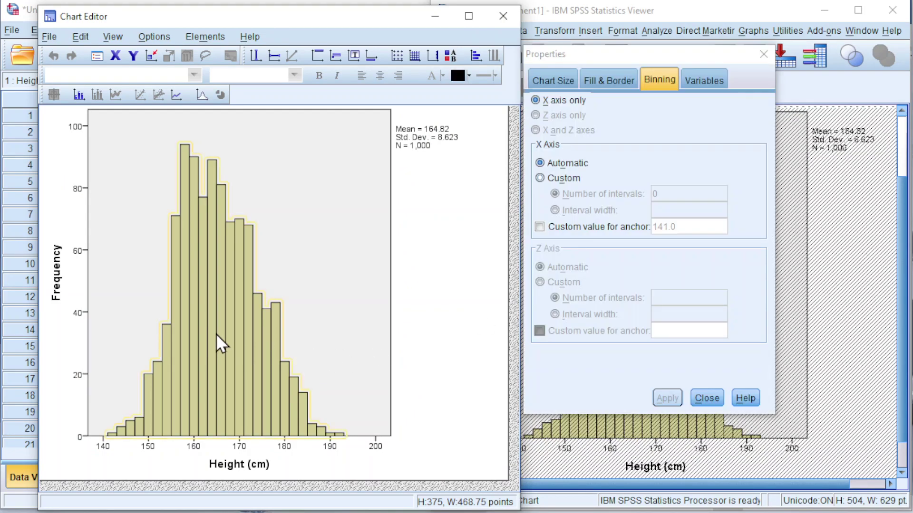
{"action": "left_click", "coordinate": [540, 179]}
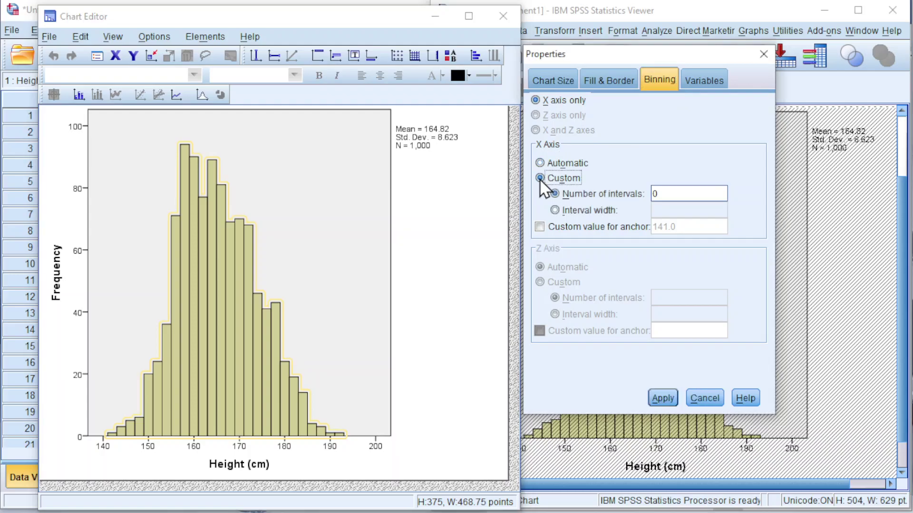
{"action": "left_click", "coordinate": [555, 210]}
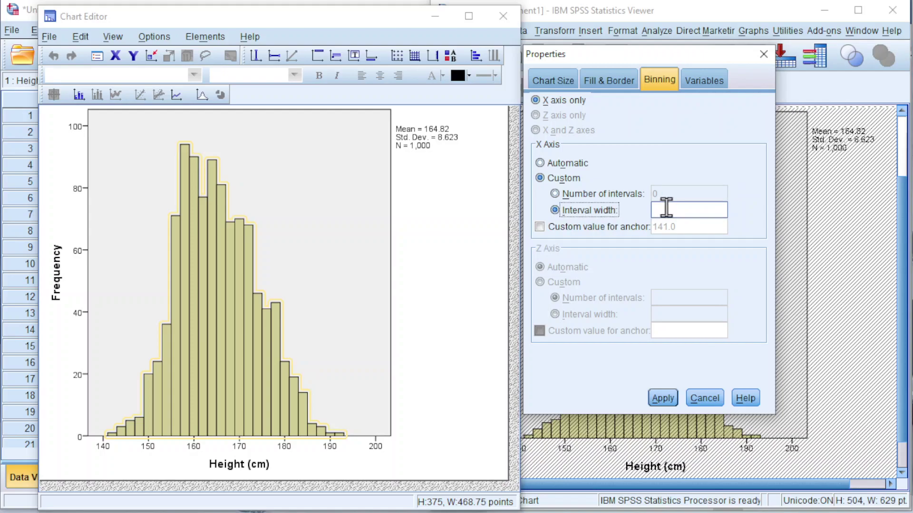
{"action": "left_click", "coordinate": [665, 208]}
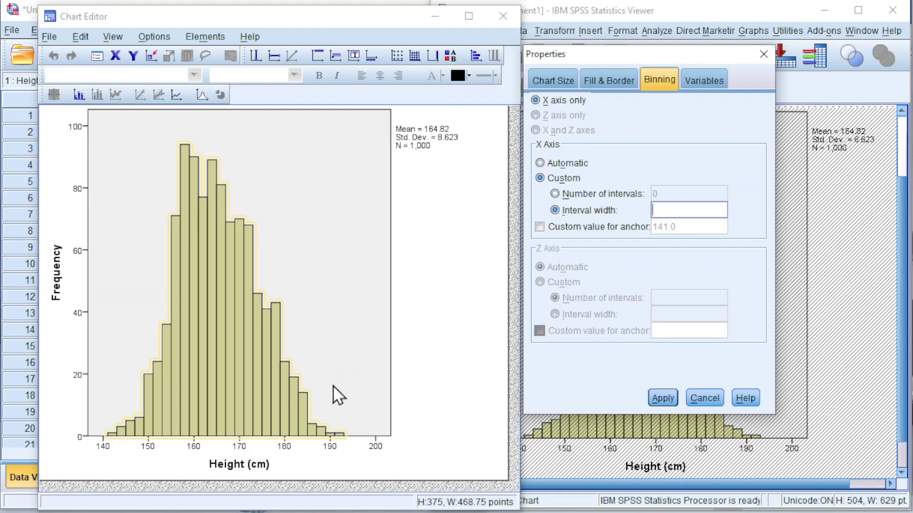
{"action": "type", "text": "10"}
{"action": "left_click", "coordinate": [668, 399]}
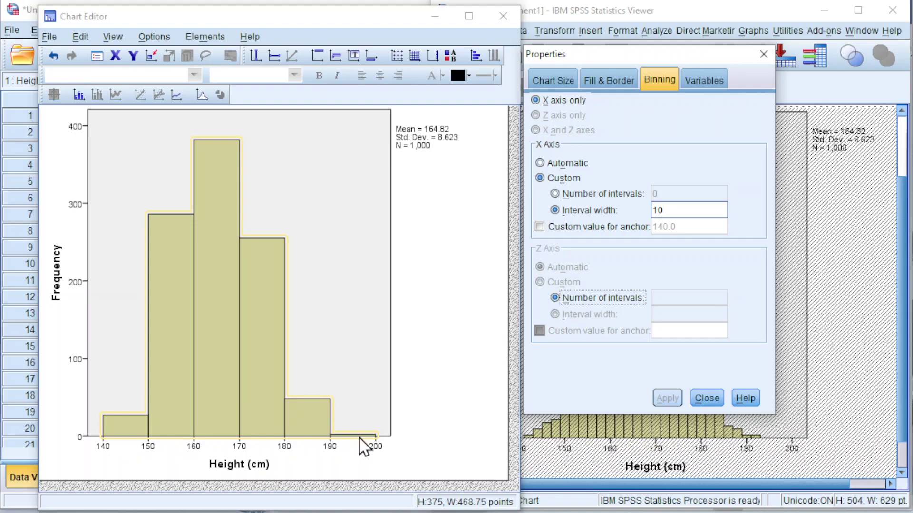
- Label each histogram bar with its frequency in 14-point text
{"action": "left_click", "coordinate": [706, 398]}
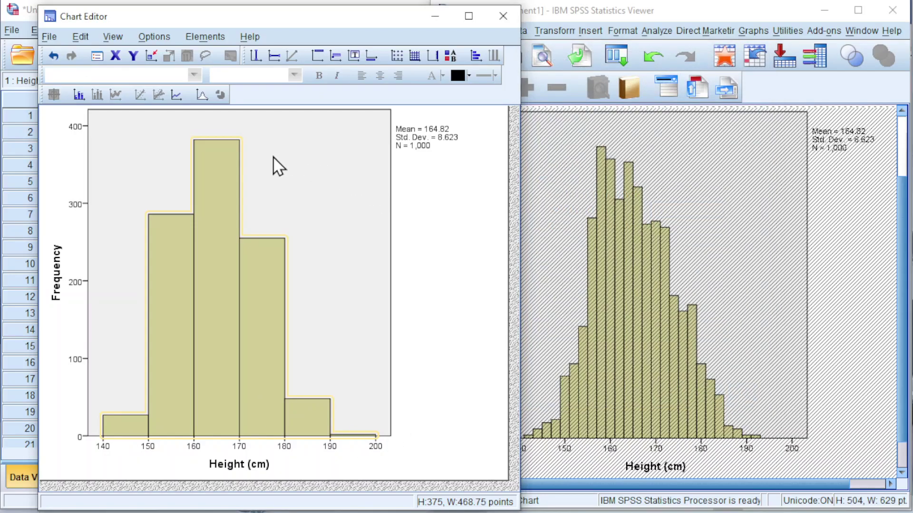
{"action": "left_click", "coordinate": [79, 95]}
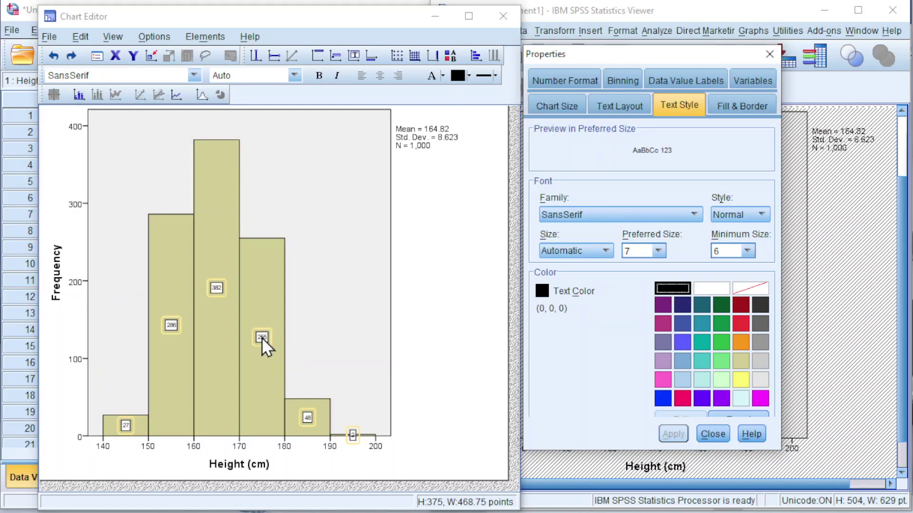
{"action": "left_click", "coordinate": [686, 107]}
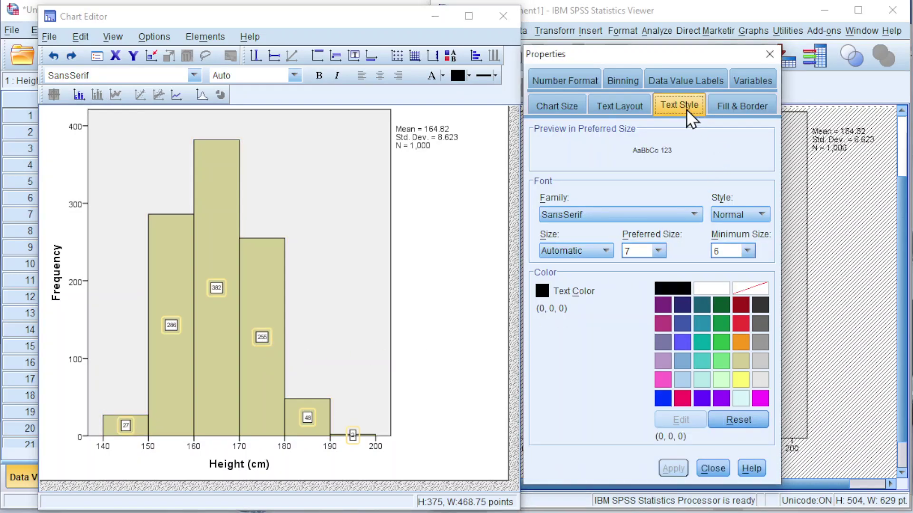
{"action": "left_click", "coordinate": [658, 251]}
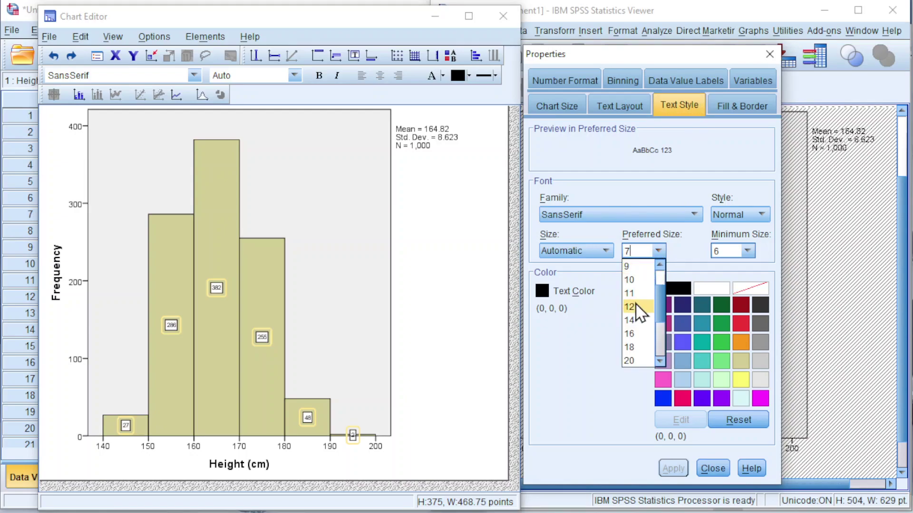
{"action": "left_click", "coordinate": [632, 318]}
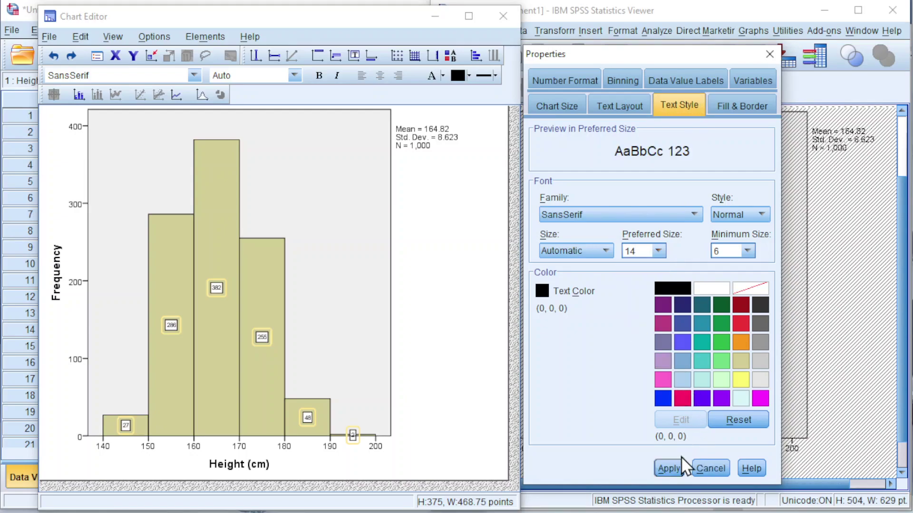
{"action": "left_click", "coordinate": [670, 469]}
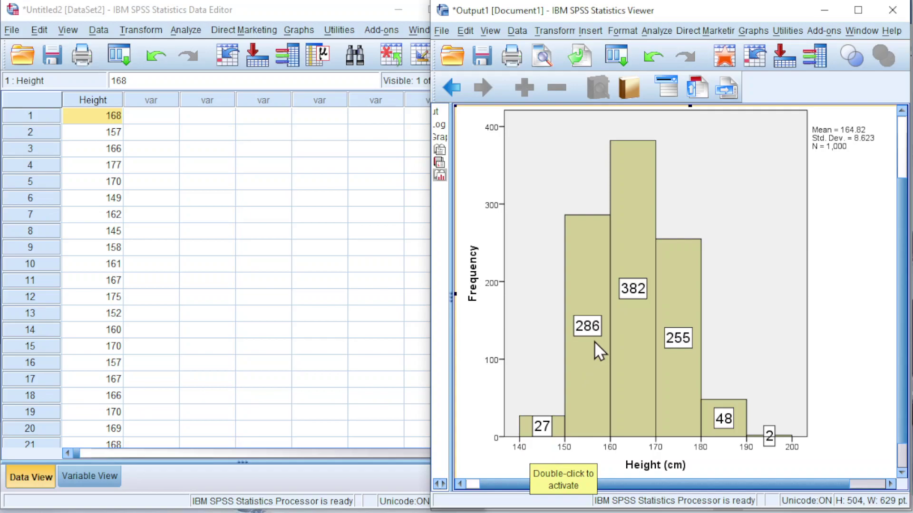
- Enter 140, 150, 160, 170 and 180 into rows 1–5 of a new column
{"action": "left_click", "coordinate": [155, 118]}
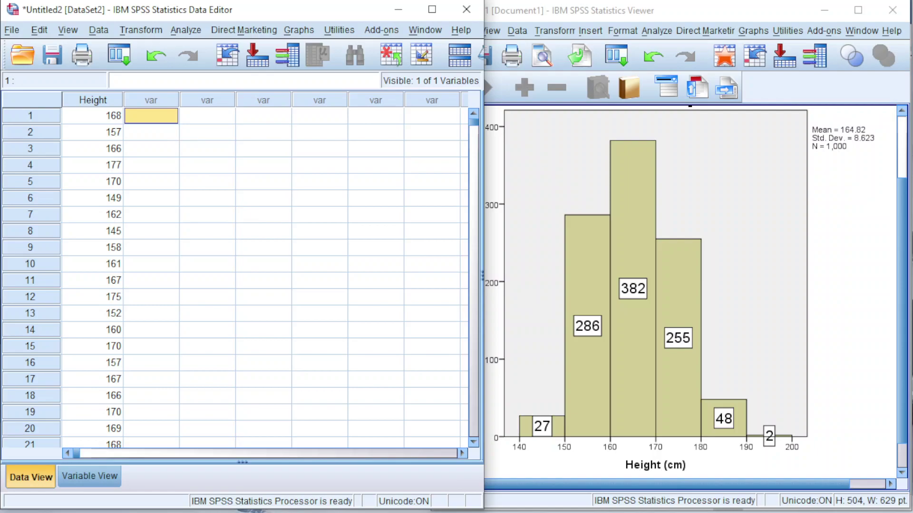
{"action": "type", "text": "14"}
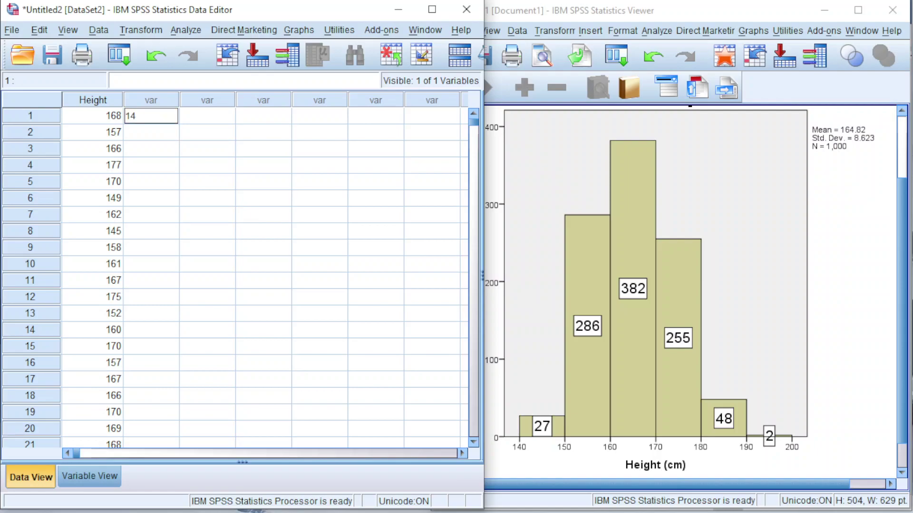
{"action": "type", "text": "0"}
{"action": "key", "text": "Return"}
{"action": "type", "text": "150"}
{"action": "key", "text": "Return"}
{"action": "type", "text": "1"}
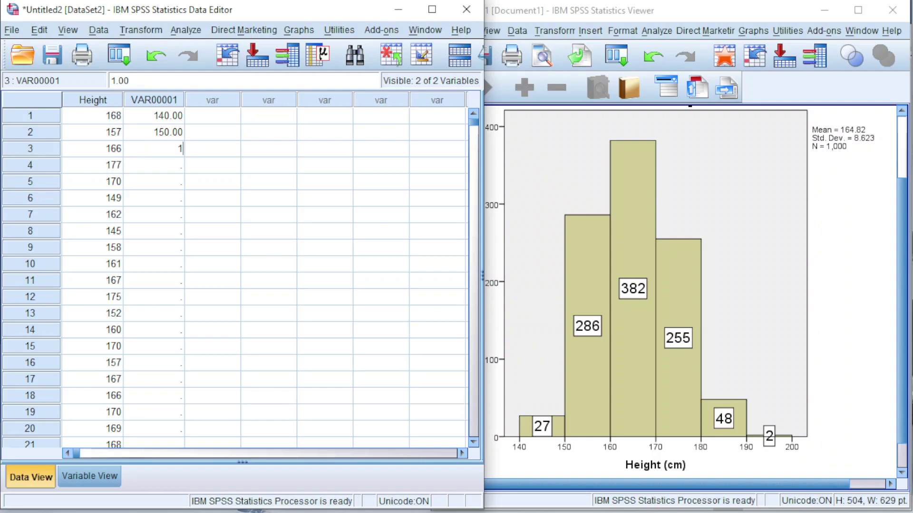
{"action": "type", "text": "60"}
{"action": "key", "text": "Return"}
{"action": "type", "text": "170"}
{"action": "key", "text": "Return"}
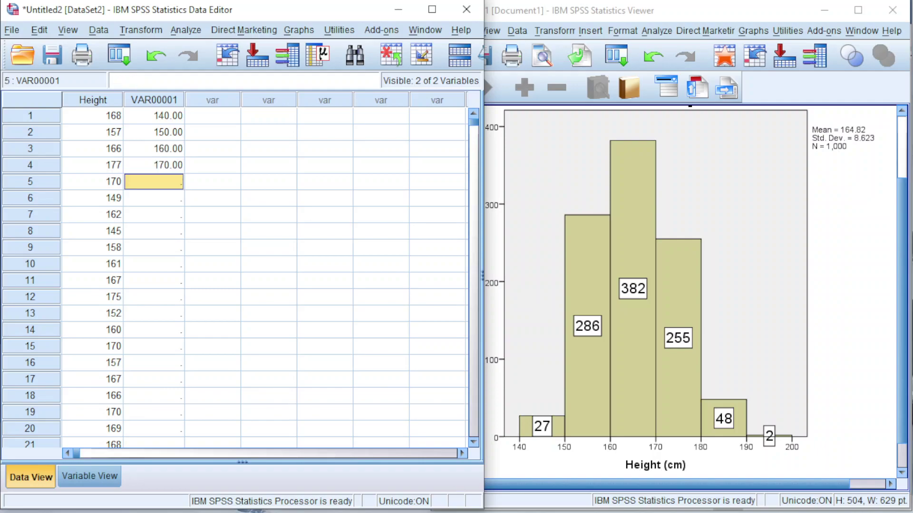
{"action": "type", "text": "180"}
{"action": "key", "text": "Return"}
- Put 200 in row 6, replacing the mistyped 190, and clear the stray row-7 value
{"action": "type", "text": "19"}
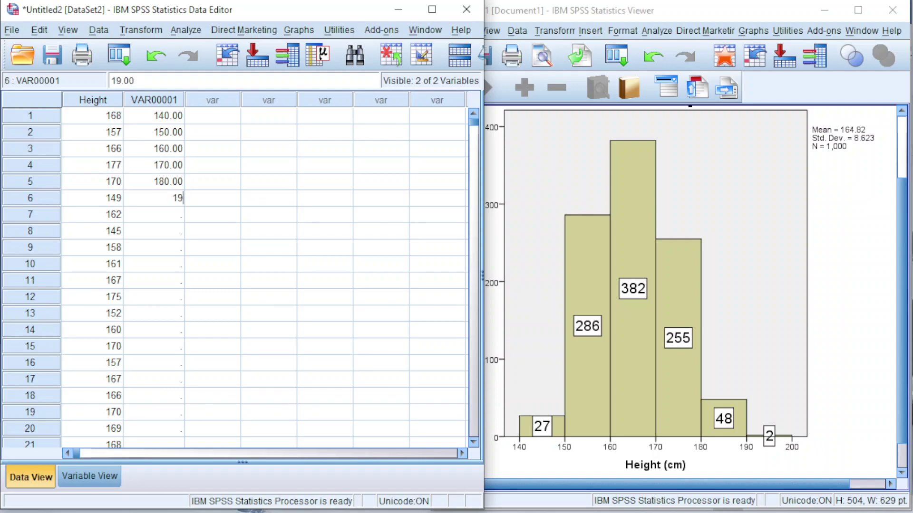
{"action": "type", "text": "0"}
{"action": "key", "text": "Return"}
{"action": "type", "text": "200"}
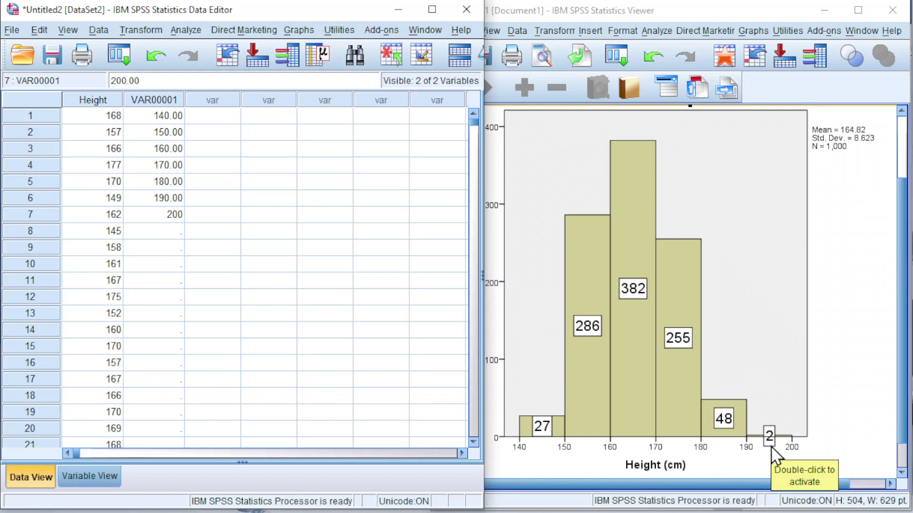
{"action": "key", "text": "Up"}
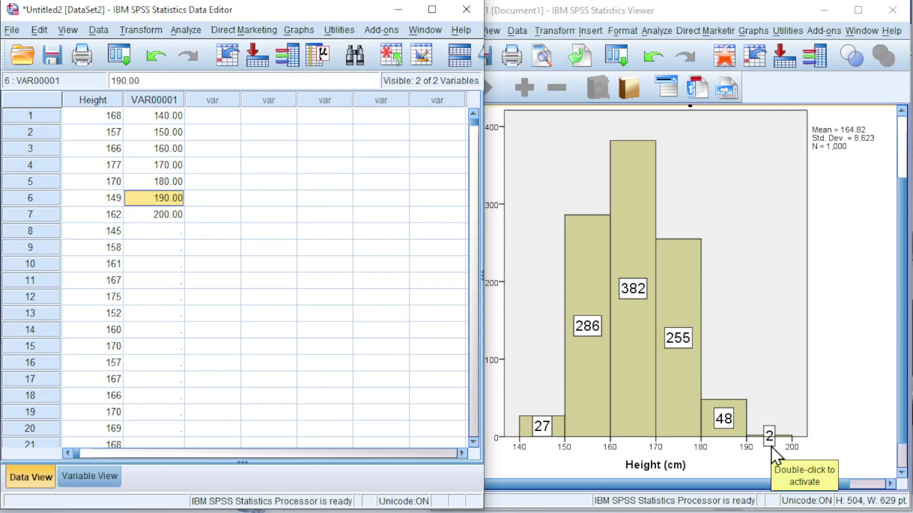
{"action": "type", "text": "200"}
{"action": "key", "text": "Return"}
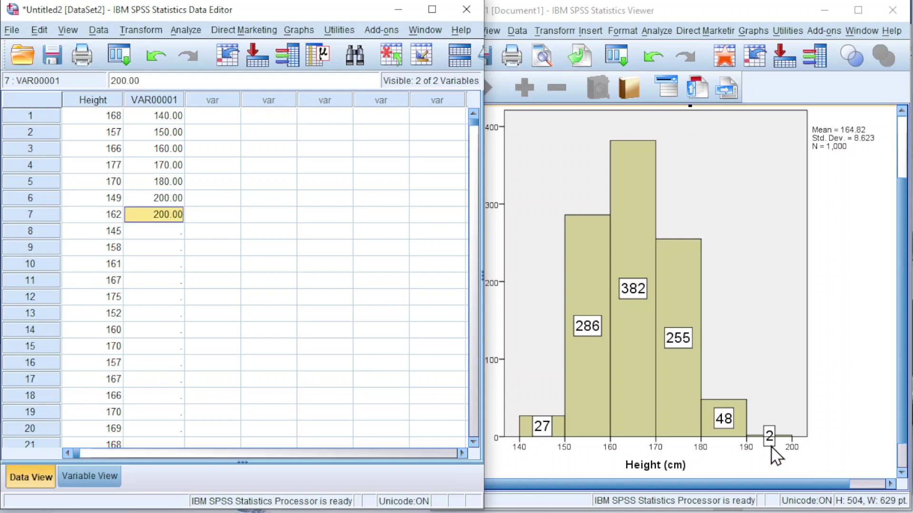
{"action": "key", "text": "Delete"}
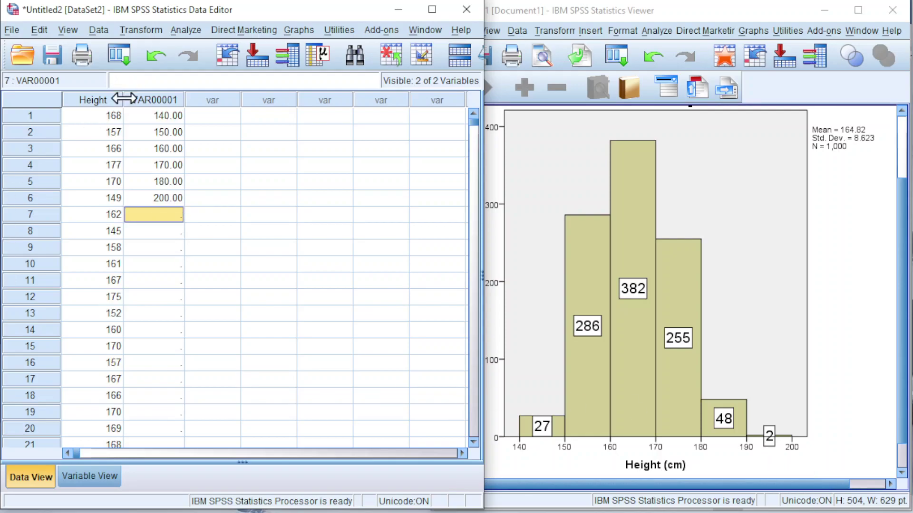
- In Variable View, name the boundary column Lower and add a second variable named Upper
{"action": "left_click", "coordinate": [141, 101]}
{"action": "left_click", "coordinate": [86, 477]}
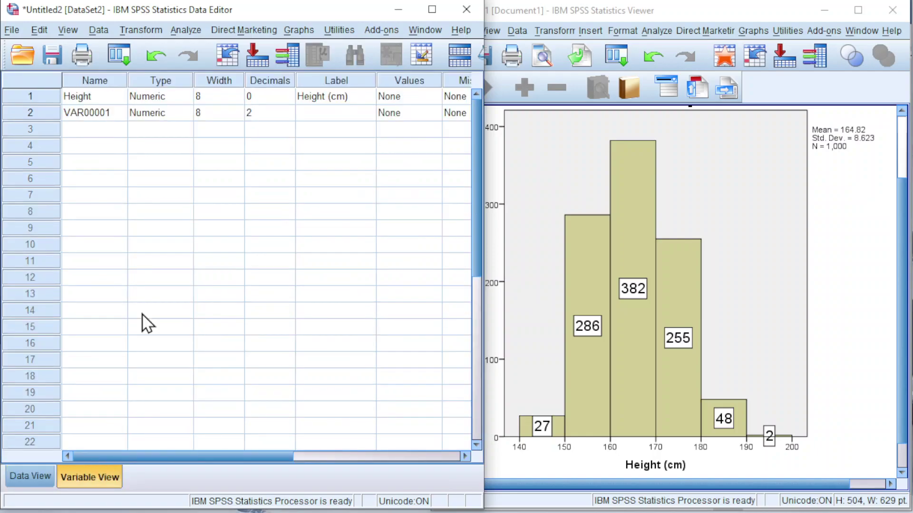
{"action": "left_click", "coordinate": [110, 114]}
{"action": "type", "text": "Lower"}
{"action": "left_click", "coordinate": [114, 128]}
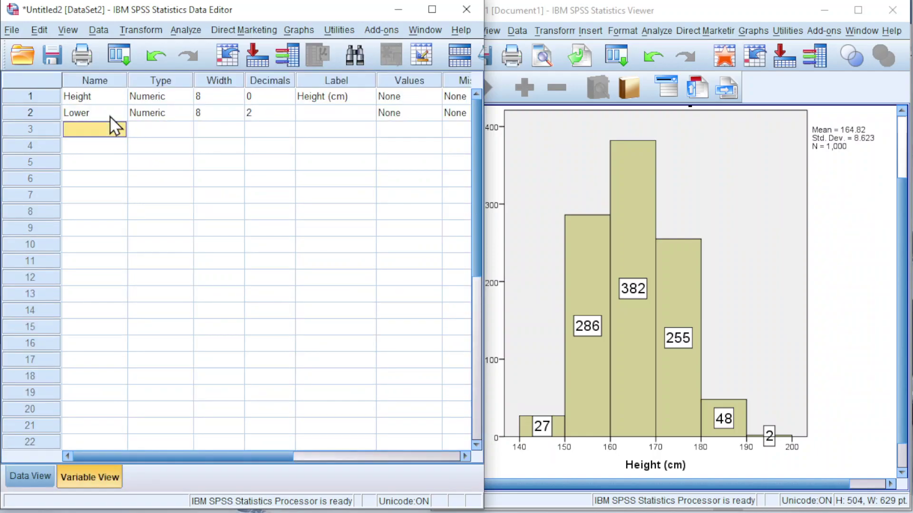
{"action": "type", "text": "Upper"}
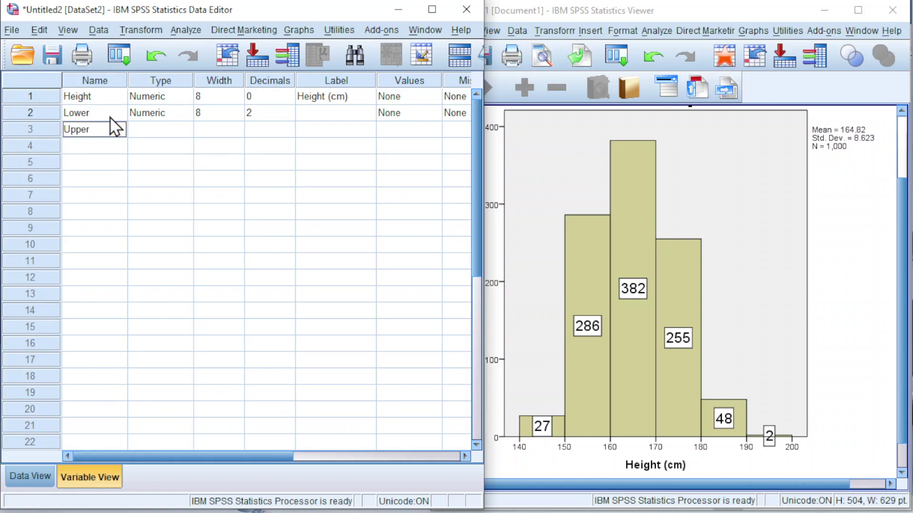
{"action": "key", "text": "Return"}
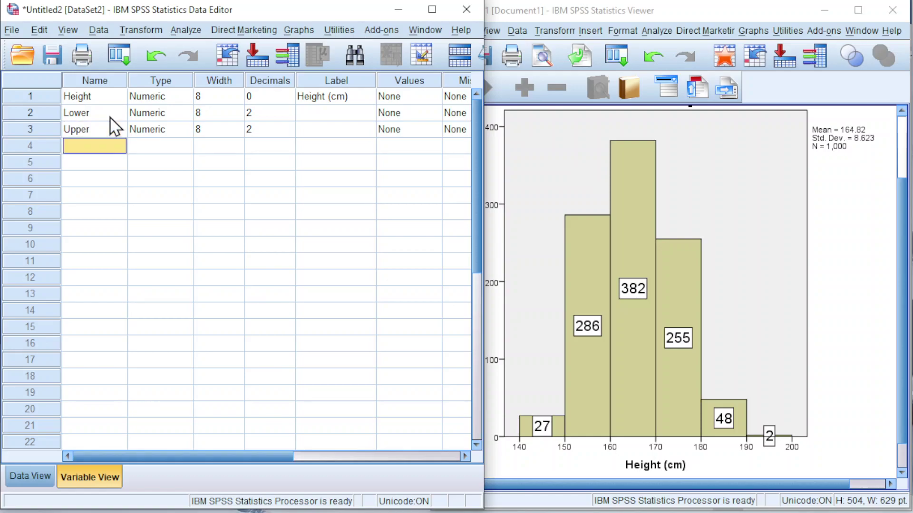
- Enter the upper bounds 150, 160, 170, 180 and 200 in the Upper column
{"action": "left_click", "coordinate": [293, 121]}
{"action": "key", "text": "ctrl+t"}
{"action": "type", "text": "15"}
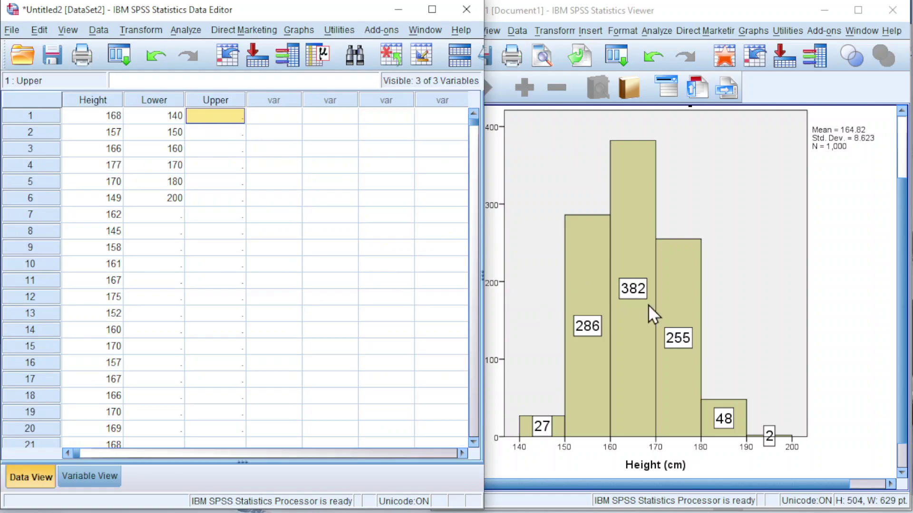
{"action": "type", "text": "0"}
{"action": "key", "text": "Return"}
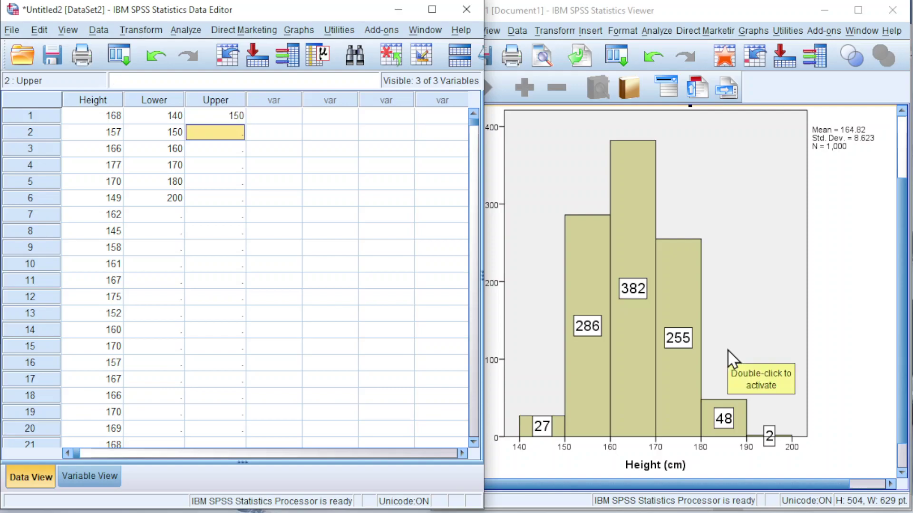
{"action": "type", "text": "160"}
{"action": "key", "text": "Return"}
{"action": "type", "text": "170"}
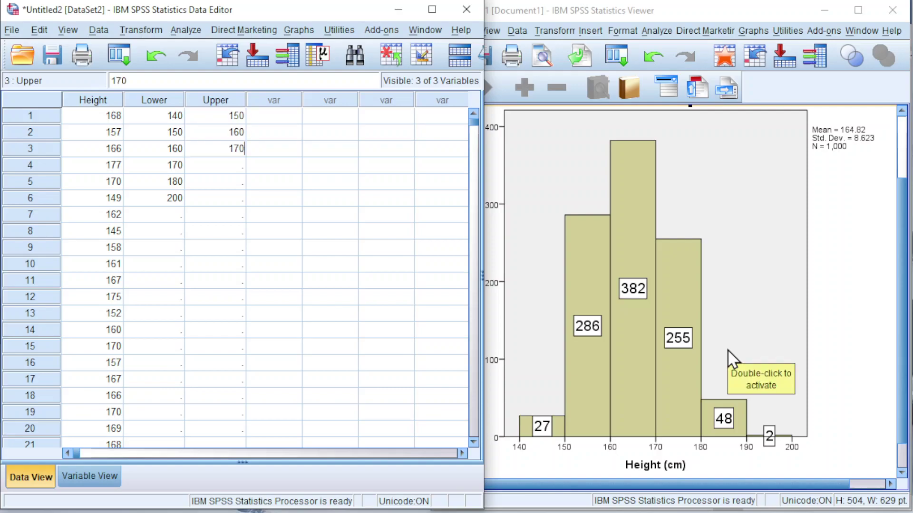
{"action": "key", "text": "Return"}
{"action": "type", "text": "180"}
{"action": "key", "text": "Return"}
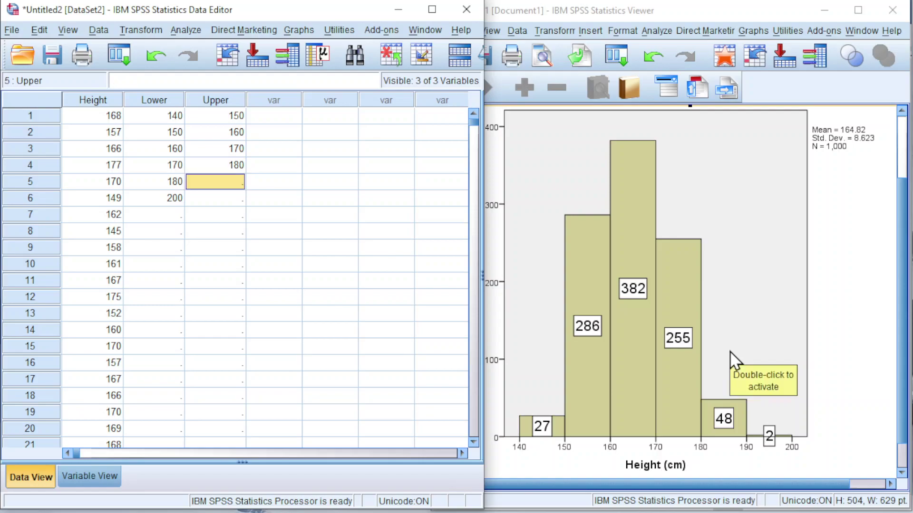
{"action": "type", "text": "200"}
{"action": "key", "text": "Return"}
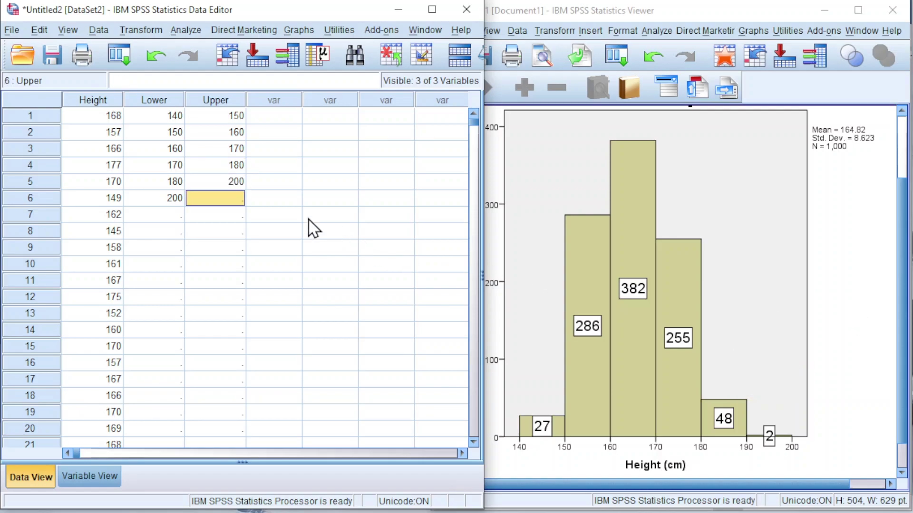
- Delete the extra 200 from Lower row 6 and check the Upper values
{"action": "left_click", "coordinate": [164, 202]}
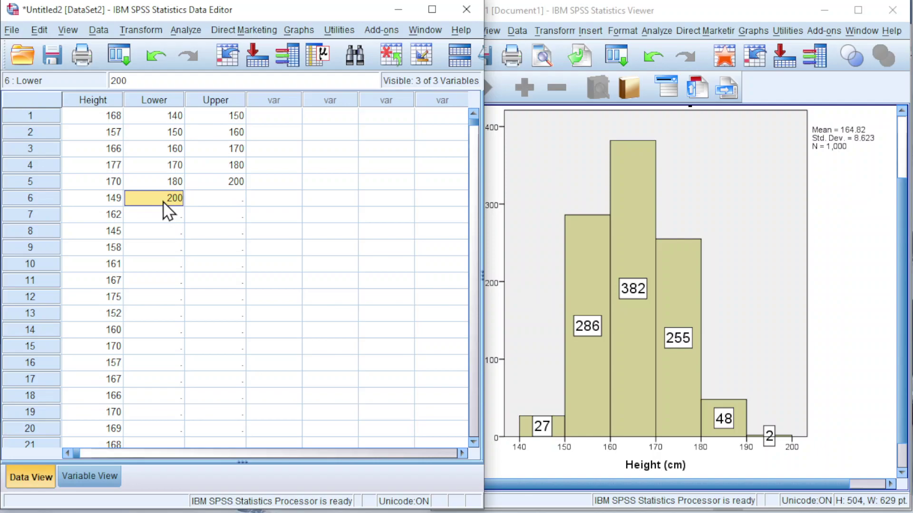
{"action": "key", "text": "Delete"}
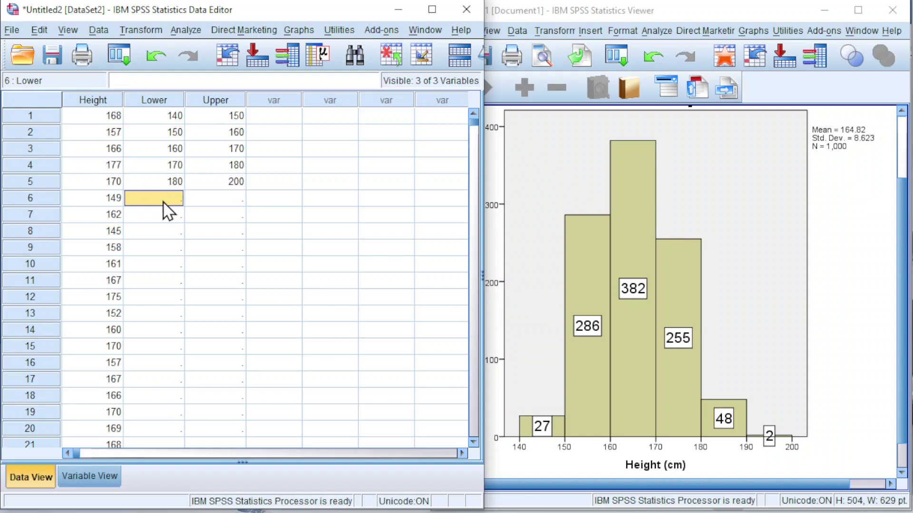
{"action": "left_click", "coordinate": [208, 117]}
{"action": "left_click", "coordinate": [207, 132]}
{"action": "left_click", "coordinate": [209, 148]}
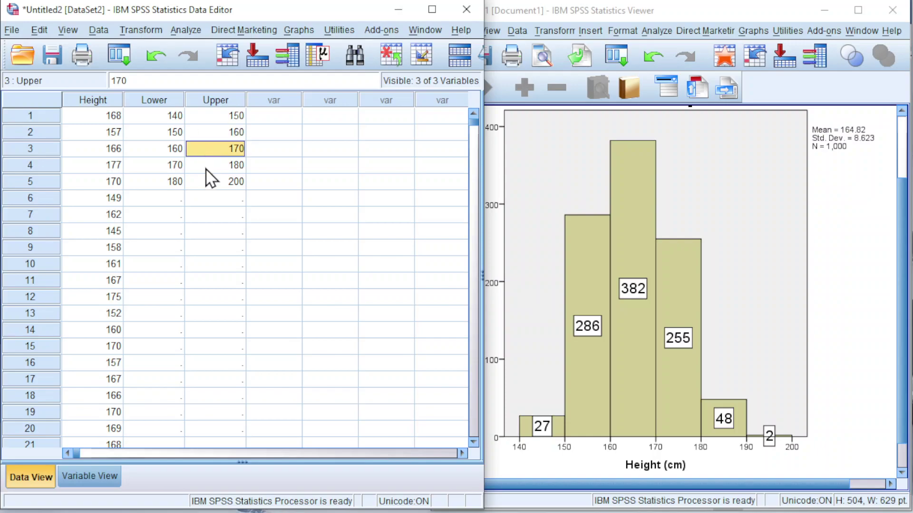
{"action": "left_click", "coordinate": [209, 165]}
{"action": "left_click", "coordinate": [209, 181]}
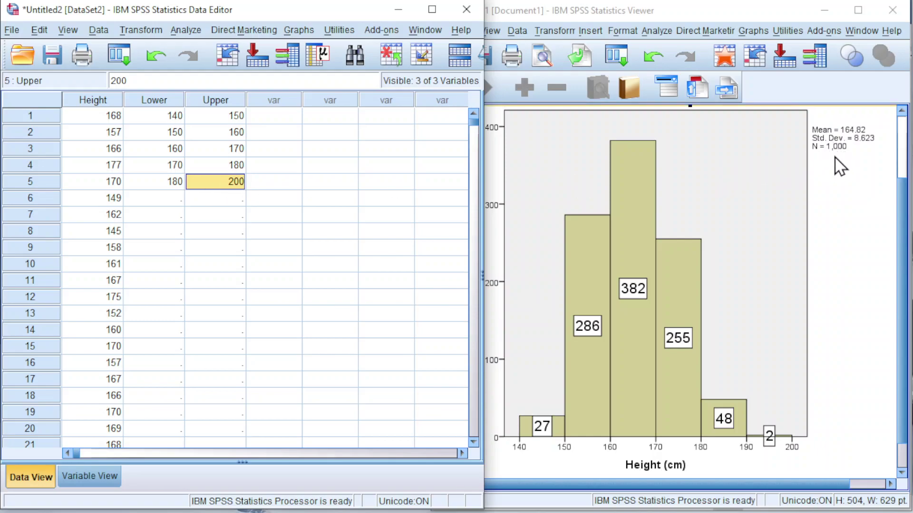
- Enter the observed counts 27, 286, 382, 255 and 50 in a new column
{"action": "left_click", "coordinate": [286, 122]}
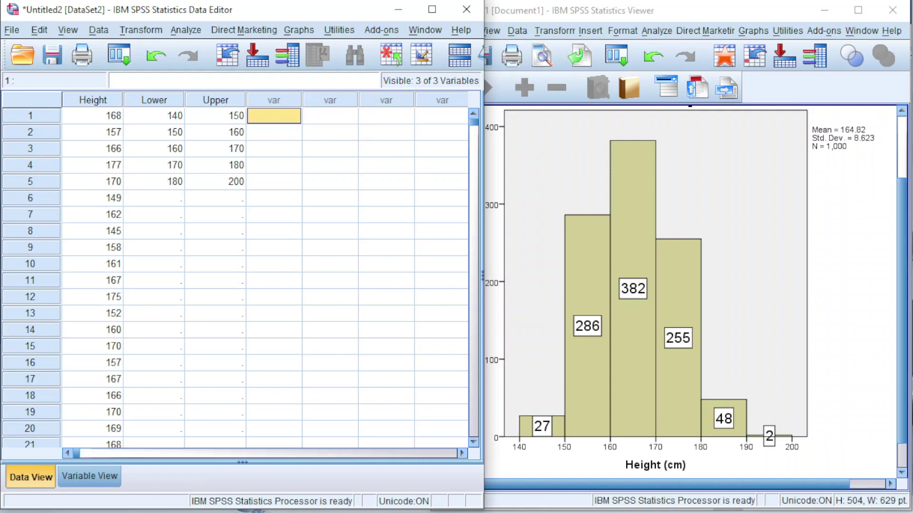
{"action": "type", "text": "27"}
{"action": "key", "text": "Return"}
{"action": "type", "text": "2"}
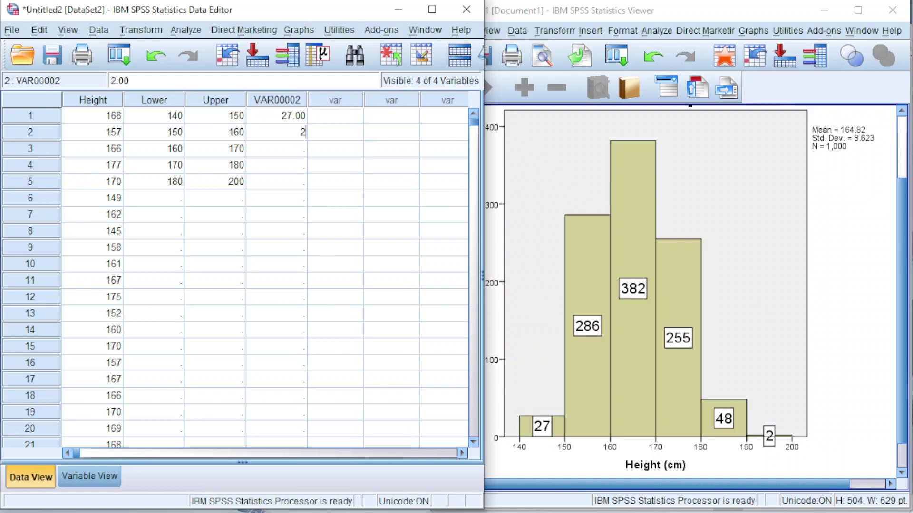
{"action": "type", "text": "86"}
{"action": "key", "text": "Return"}
{"action": "type", "text": "382"}
{"action": "key", "text": "Return"}
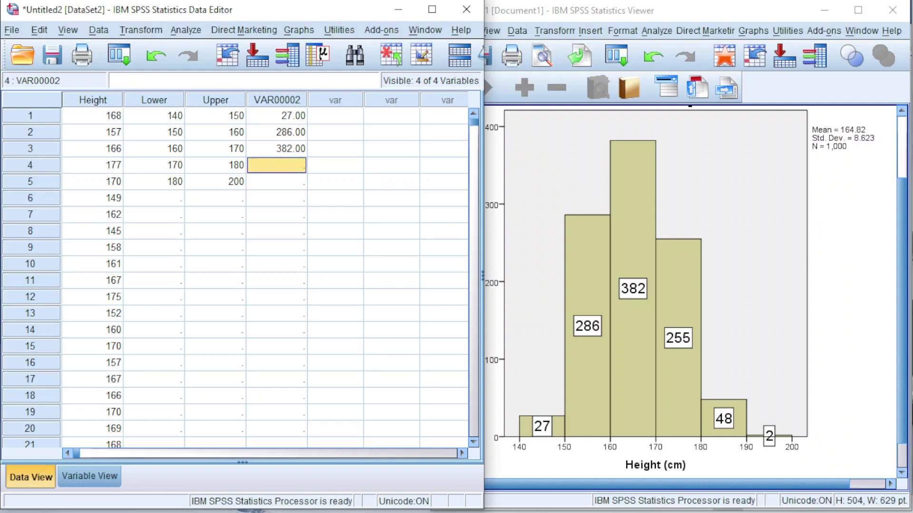
{"action": "type", "text": "255"}
{"action": "key", "text": "Return"}
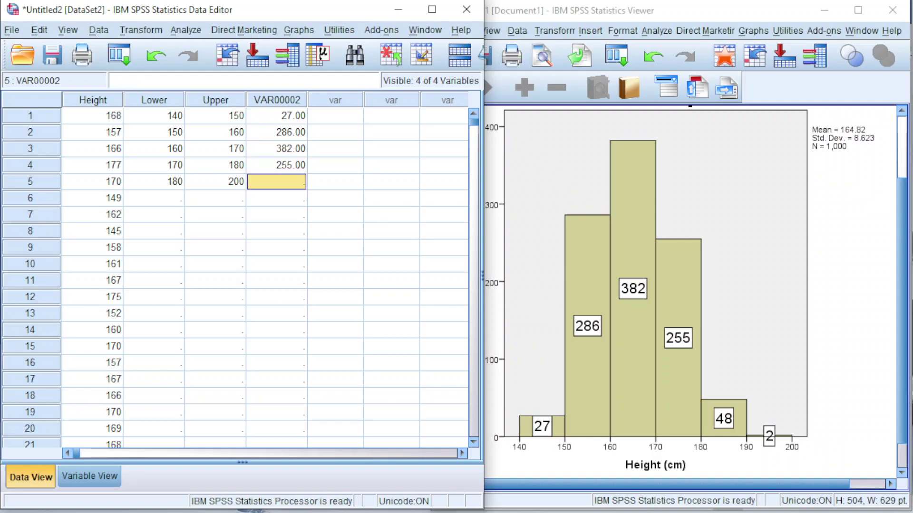
{"action": "type", "text": "50"}
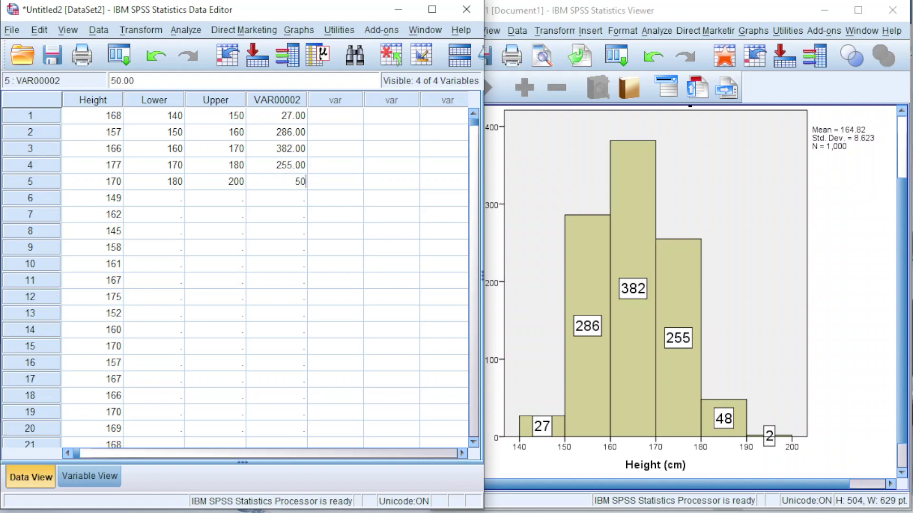
{"action": "key", "text": "Return"}
- Rename VAR00002 to Frequency and set its decimals to 0
{"action": "left_click", "coordinate": [88, 477]}
{"action": "left_click", "coordinate": [93, 146]}
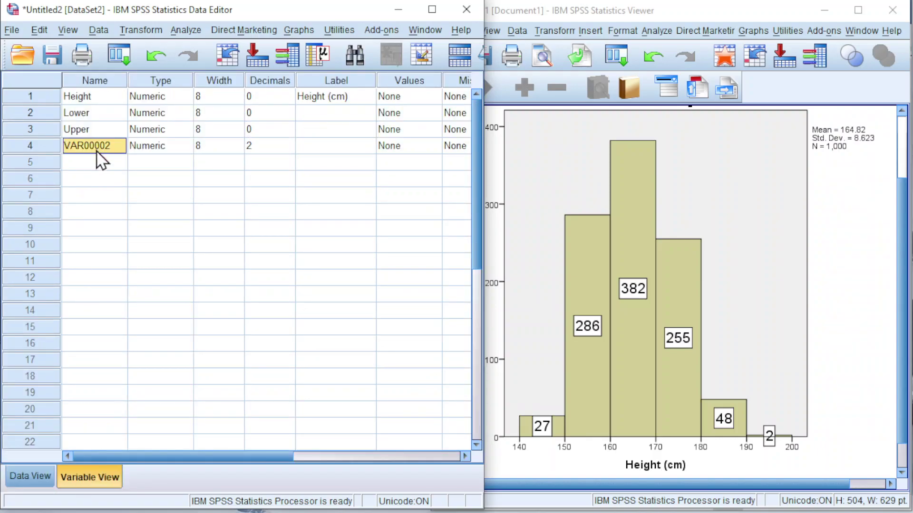
{"action": "type", "text": "Fre"}
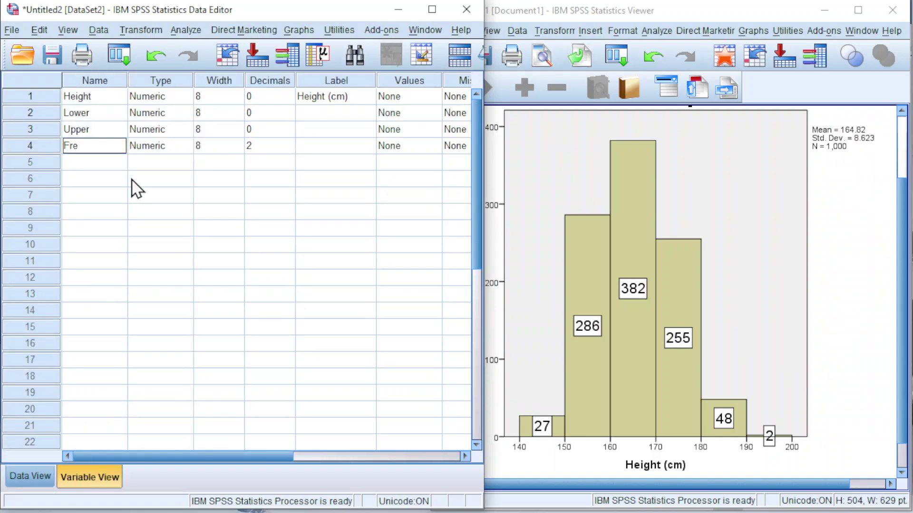
{"action": "type", "text": "quency"}
{"action": "key", "text": "Return"}
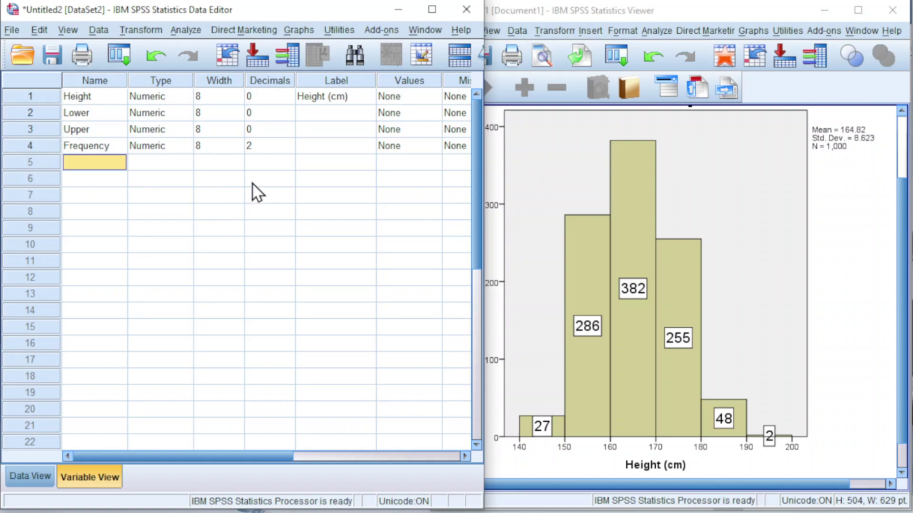
{"action": "left_click", "coordinate": [289, 148]}
{"action": "left_click", "coordinate": [289, 148]}
{"action": "left_click", "coordinate": [289, 148]}
{"action": "left_click", "coordinate": [26, 477]}
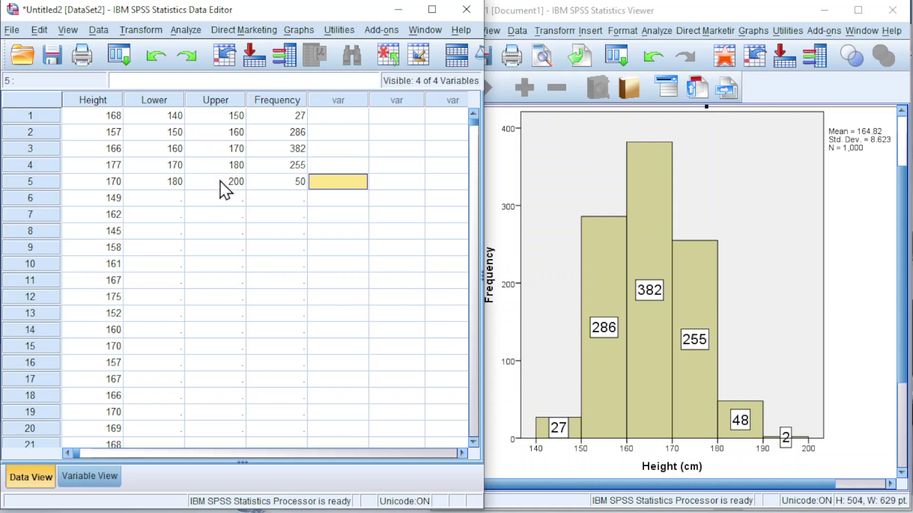
- Change Lower row 1 from 140 to 0 and Upper row 5 from 200 to 300
{"action": "left_click", "coordinate": [174, 120]}
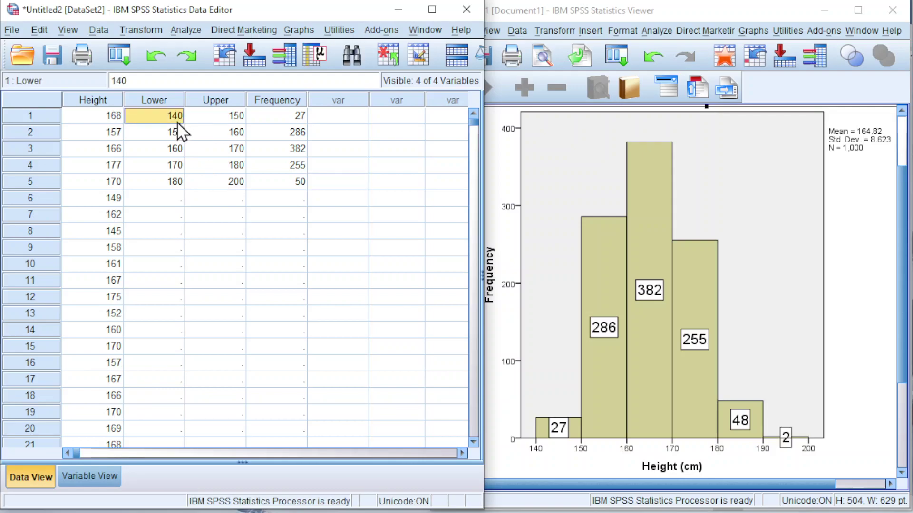
{"action": "type", "text": "0"}
{"action": "key", "text": "Return"}
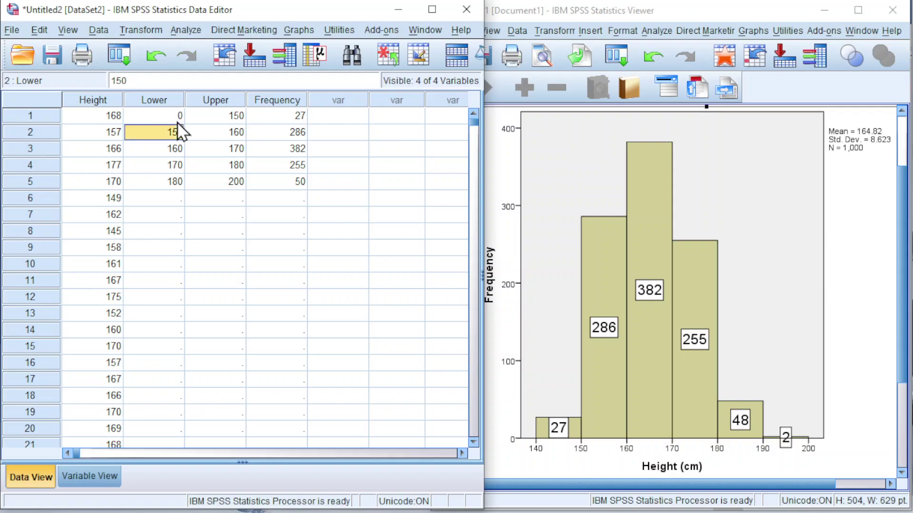
{"action": "left_click", "coordinate": [235, 180]}
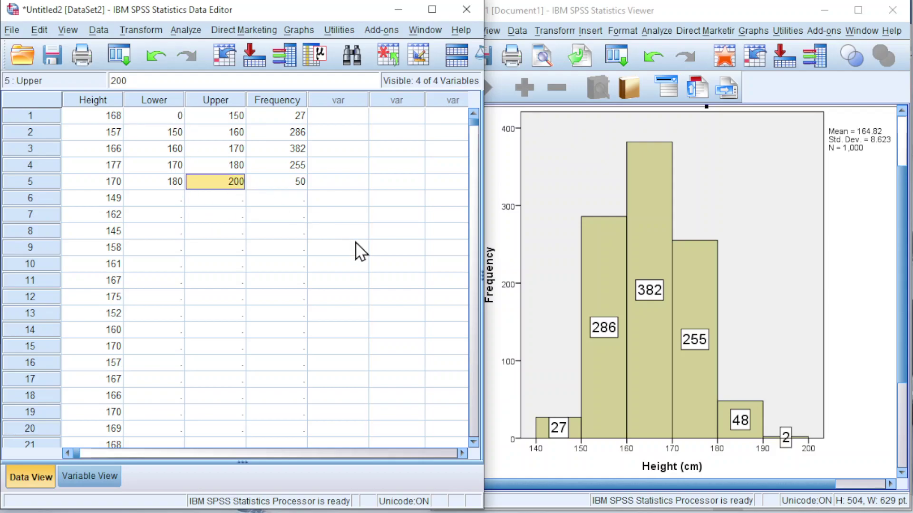
{"action": "type", "text": "300"}
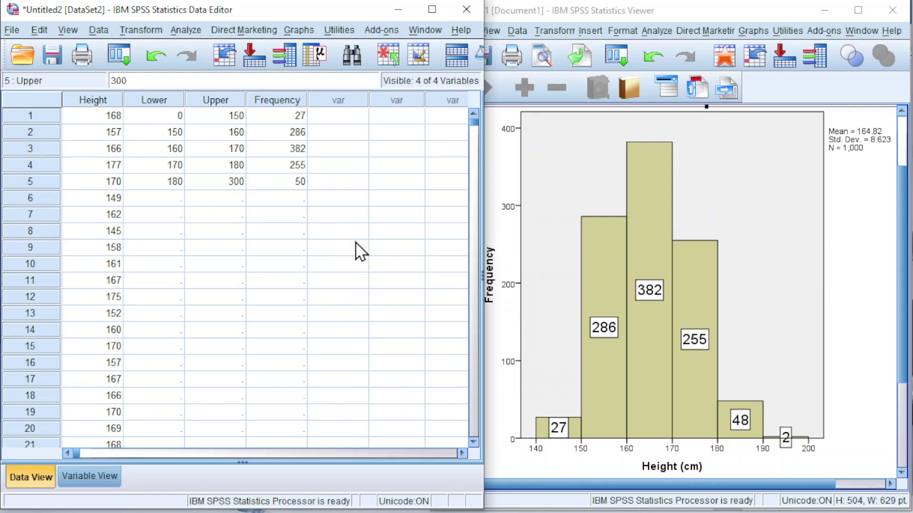
{"action": "key", "text": "Return"}
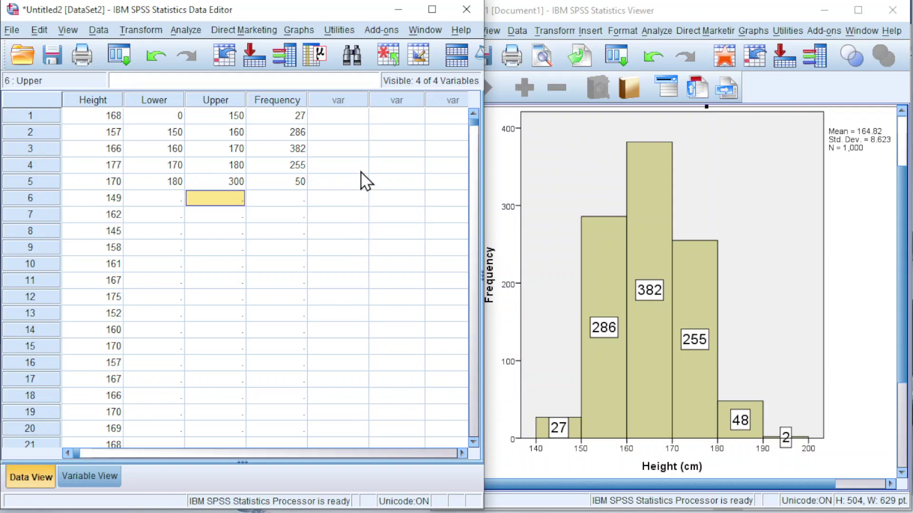
- Open Transform > Compute Variable and enter Expected as the target variable
{"action": "left_click", "coordinate": [158, 32]}
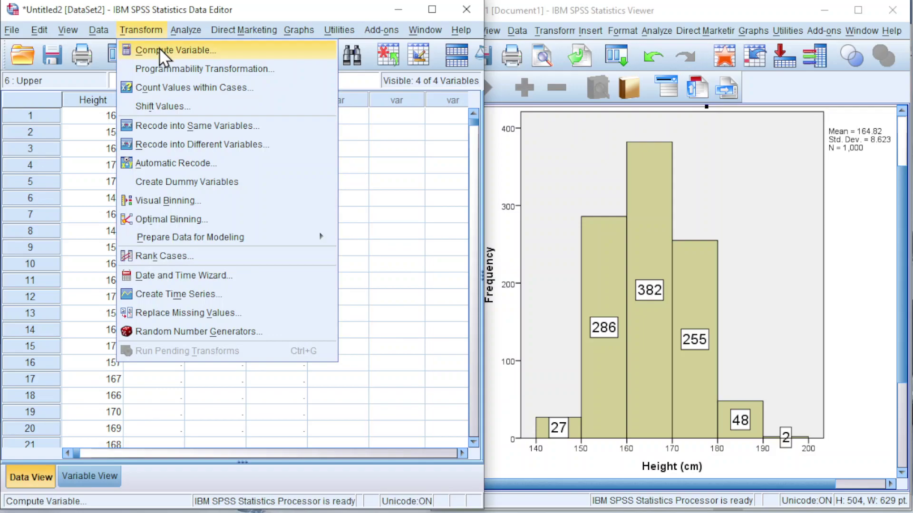
{"action": "left_click", "coordinate": [161, 50]}
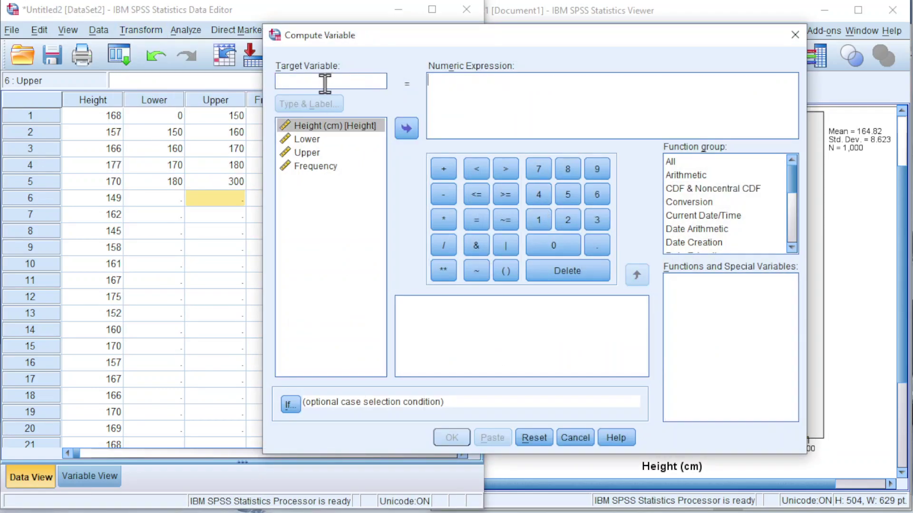
{"action": "type", "text": "Expected"}
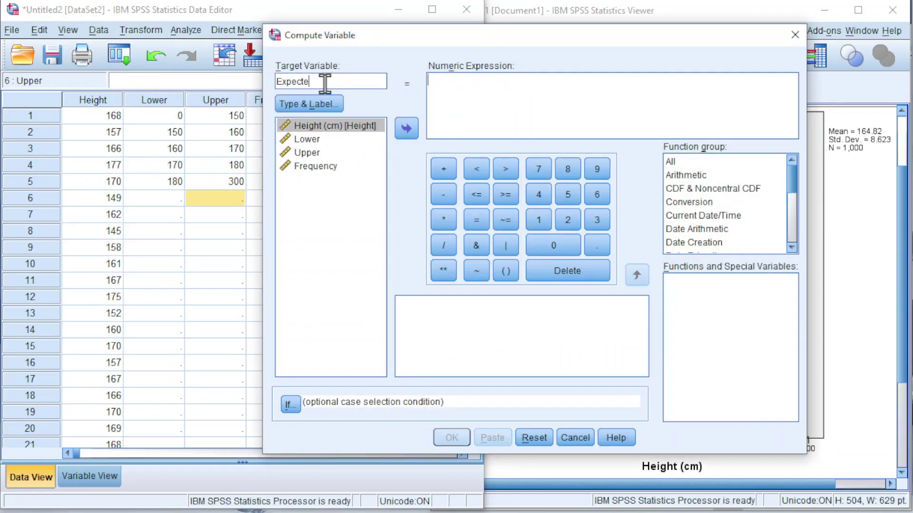
{"action": "left_click", "coordinate": [485, 91]}
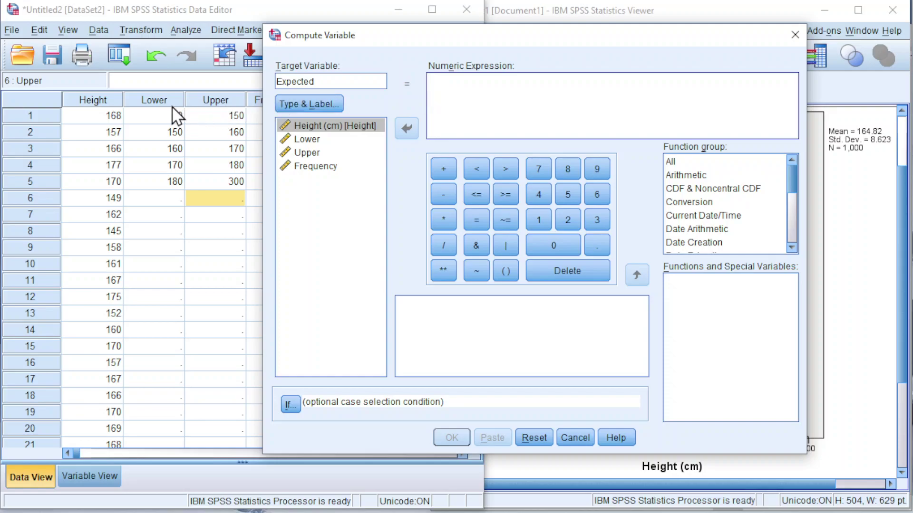
- Start the expression with CDF.NORMAL(Upper,164.82,8.623) followed by a minus sign
{"action": "left_click", "coordinate": [683, 190]}
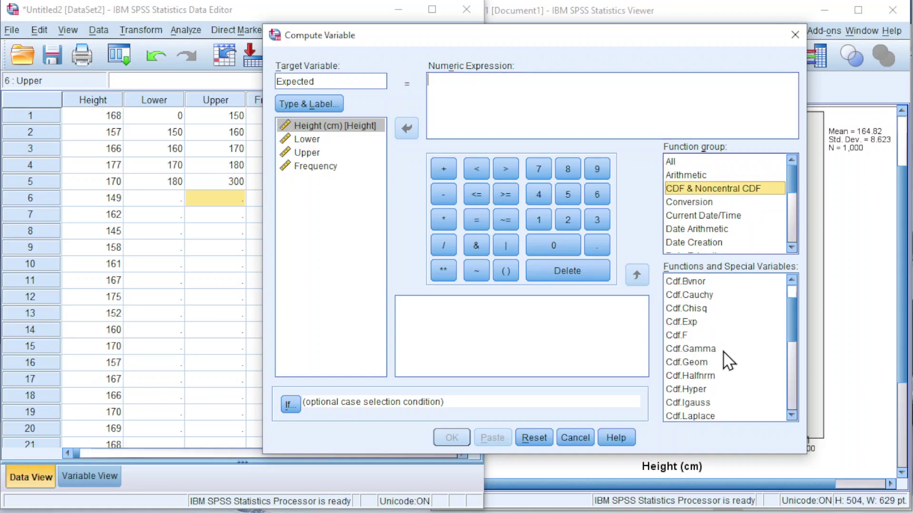
{"action": "scroll", "coordinate": [728, 362], "scroll_direction": "down", "scroll_amount": 3}
{"action": "left_click", "coordinate": [713, 349]}
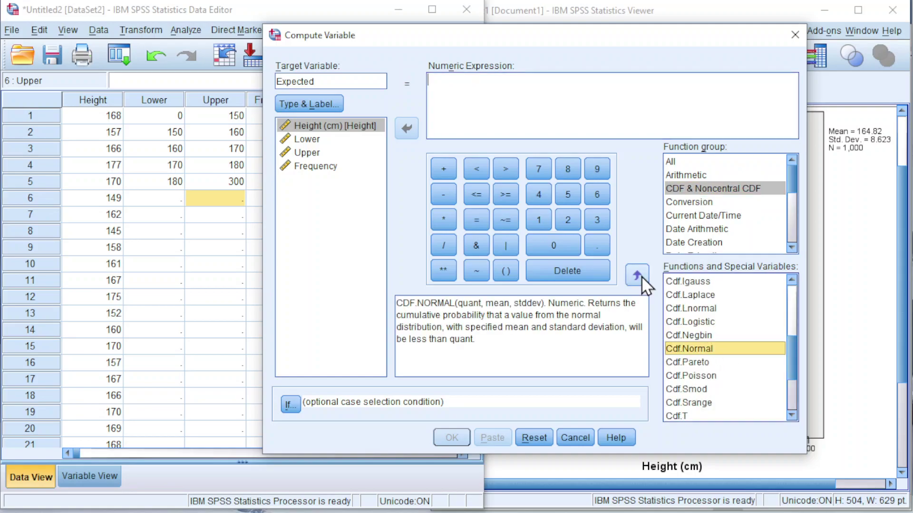
{"action": "left_click", "coordinate": [638, 275]}
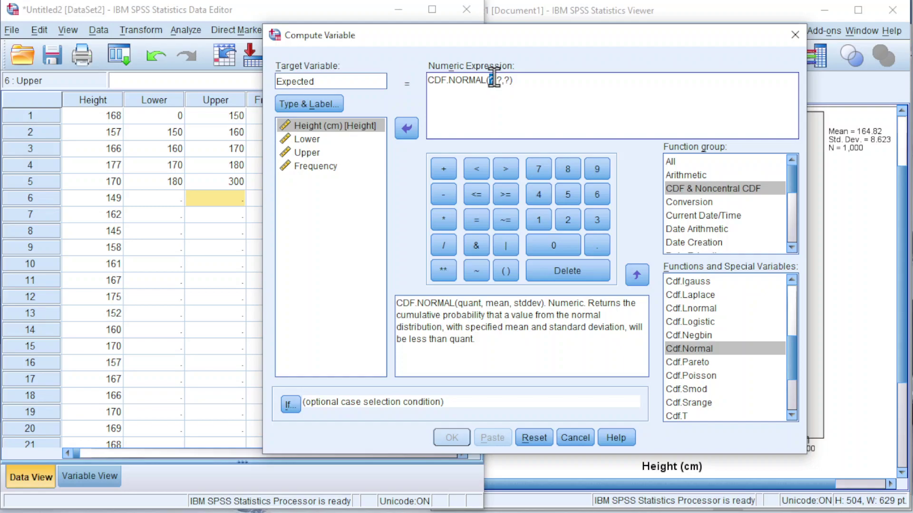
{"action": "left_click", "coordinate": [308, 154]}
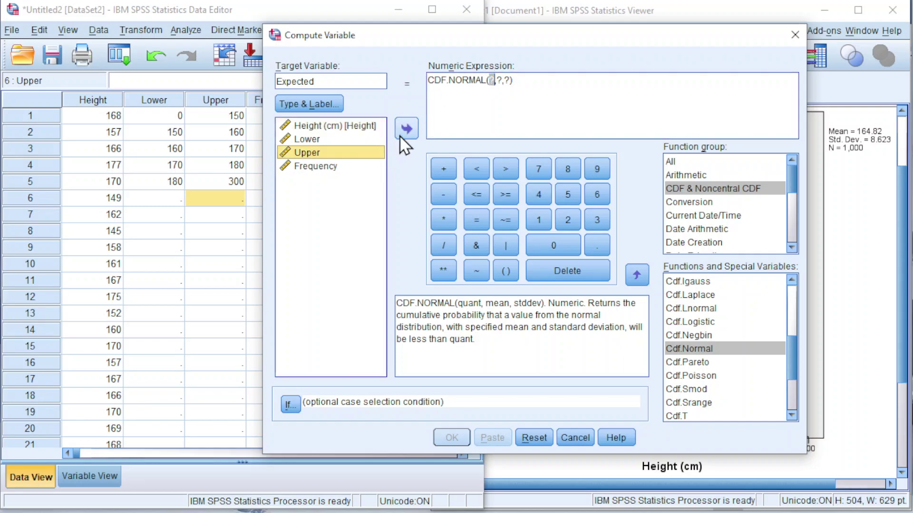
{"action": "left_click", "coordinate": [406, 125]}
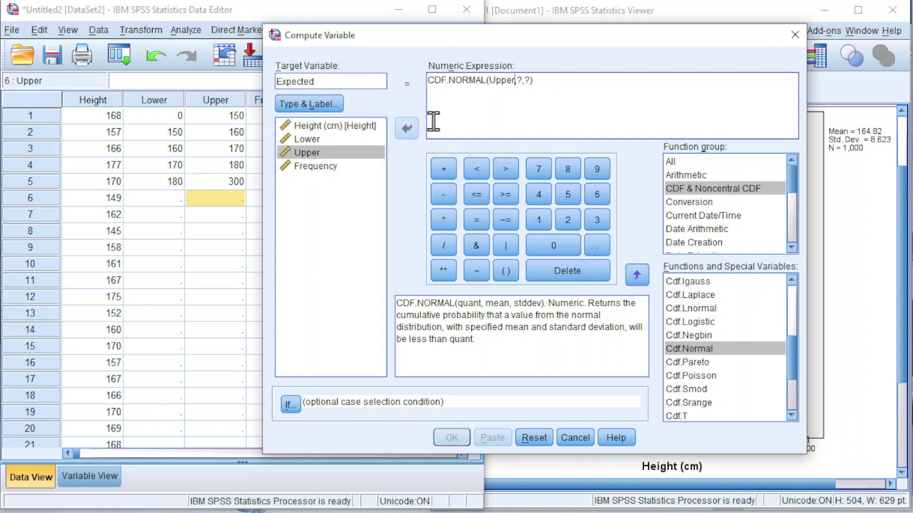
{"action": "double_click", "coordinate": [520, 79]}
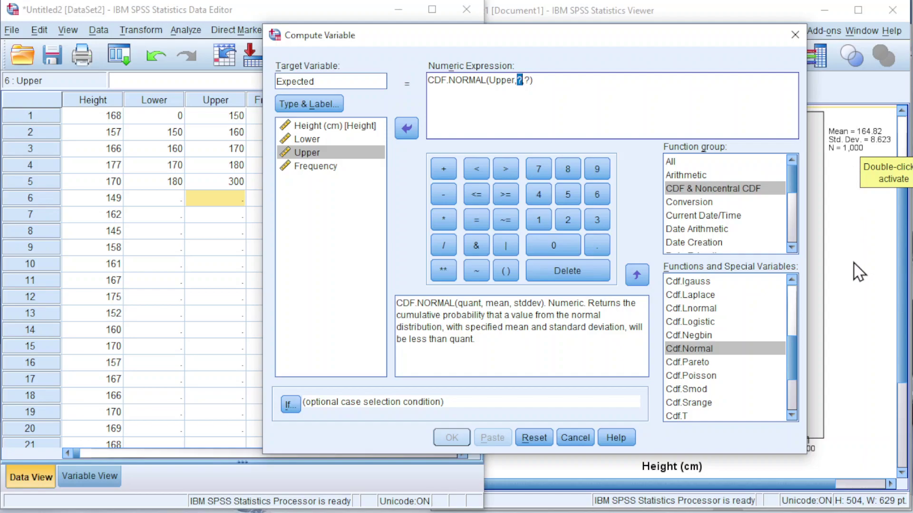
{"action": "type", "text": "164.8"}
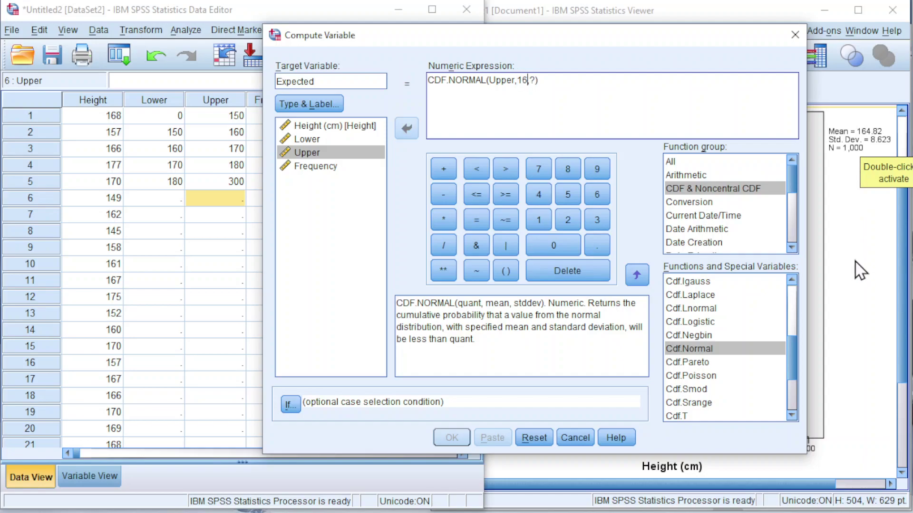
{"action": "type", "text": "2"}
{"action": "key", "text": "Delete"}
{"action": "type", "text": "8.623"}
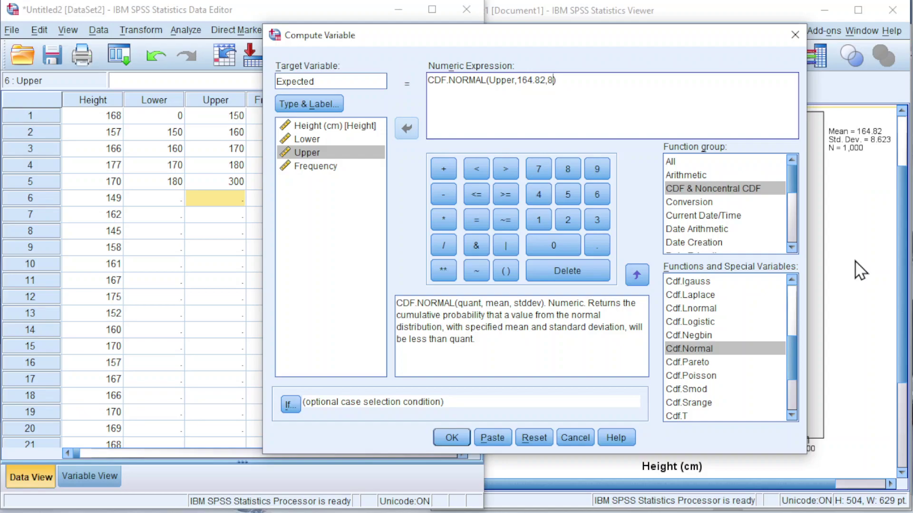
{"action": "type", "text": ")-"}
- Append a second CDF.NORMAL term using Lower as its cutoff
{"action": "left_click", "coordinate": [710, 192]}
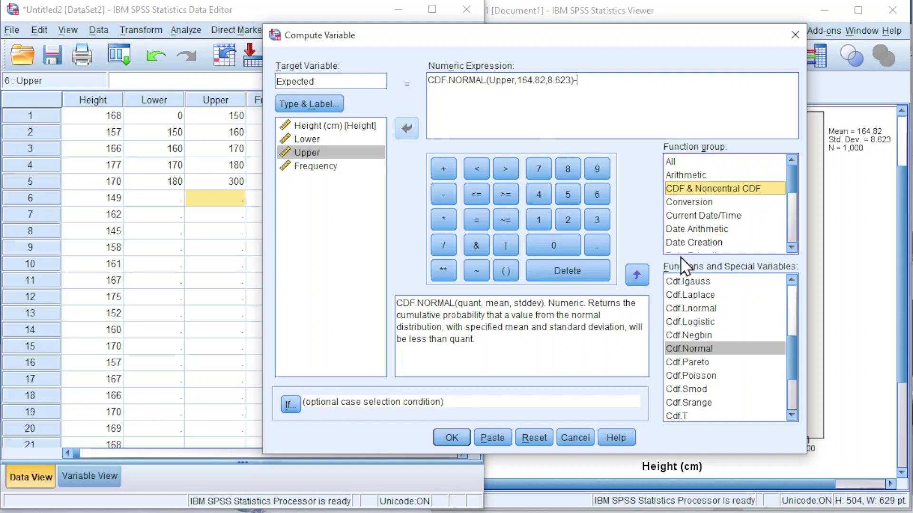
{"action": "left_click", "coordinate": [677, 349]}
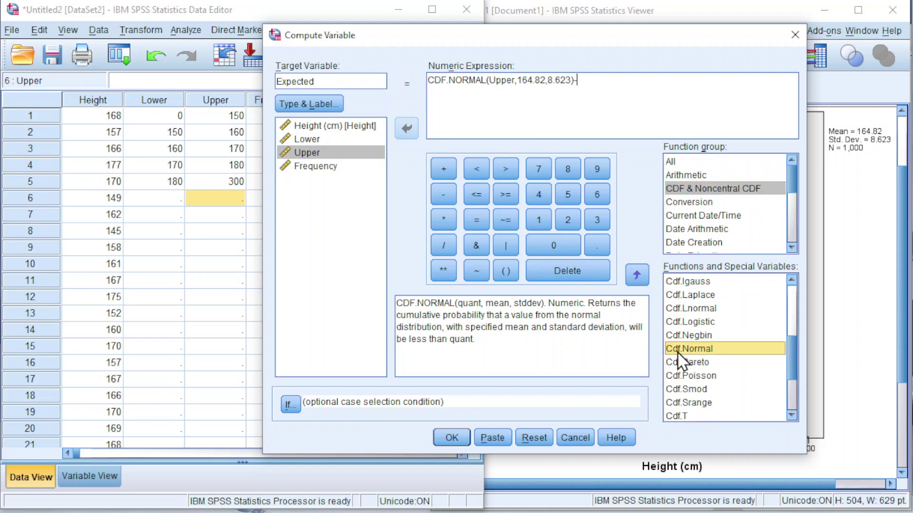
{"action": "left_click", "coordinate": [640, 276]}
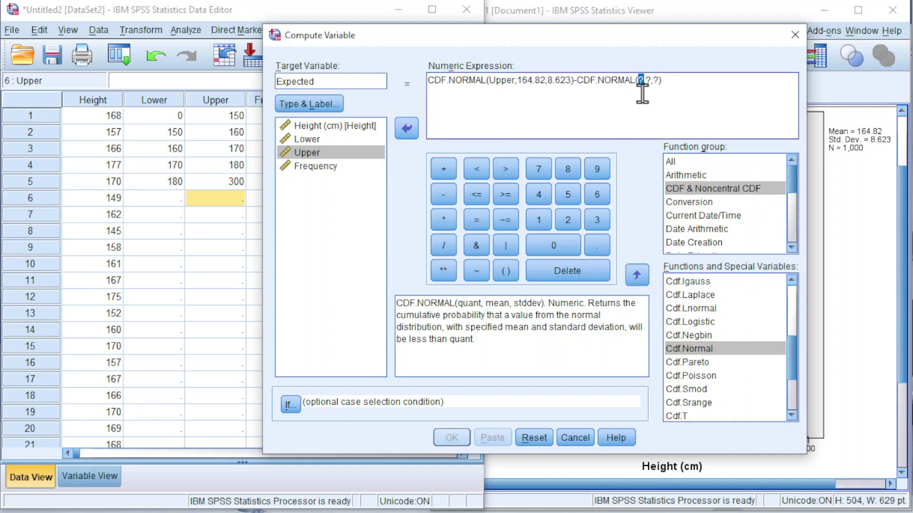
{"action": "left_click", "coordinate": [306, 140]}
{"action": "left_click", "coordinate": [405, 131]}
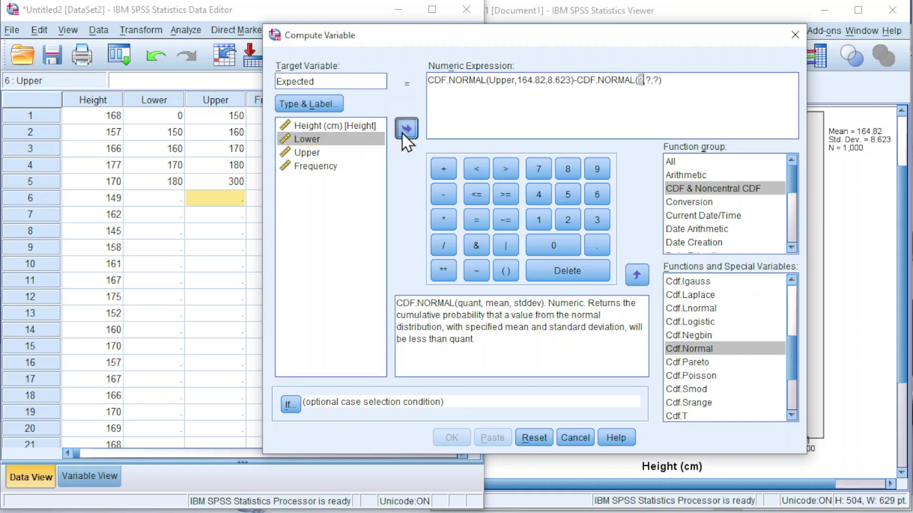
- Give the second term mean 164.82 and SD 8.623, then select the whole formula
{"action": "double_click", "coordinate": [669, 80]}
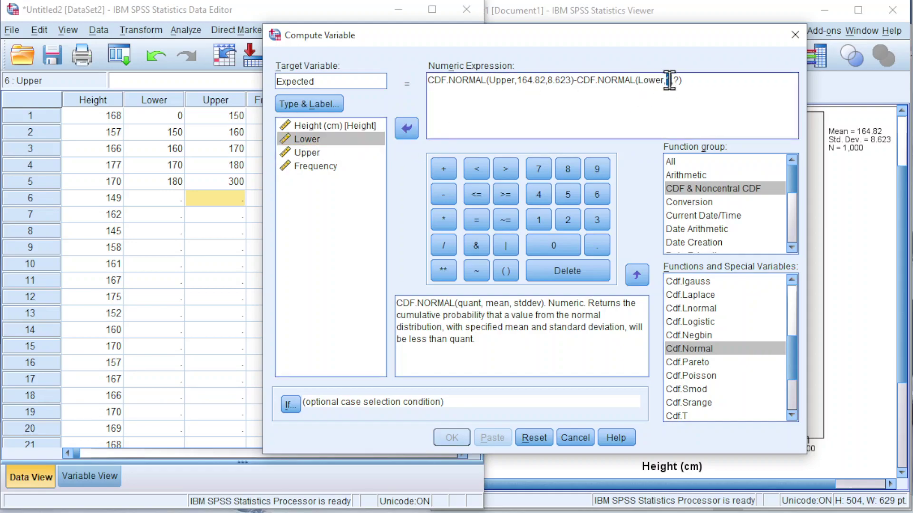
{"action": "type", "text": "164"}
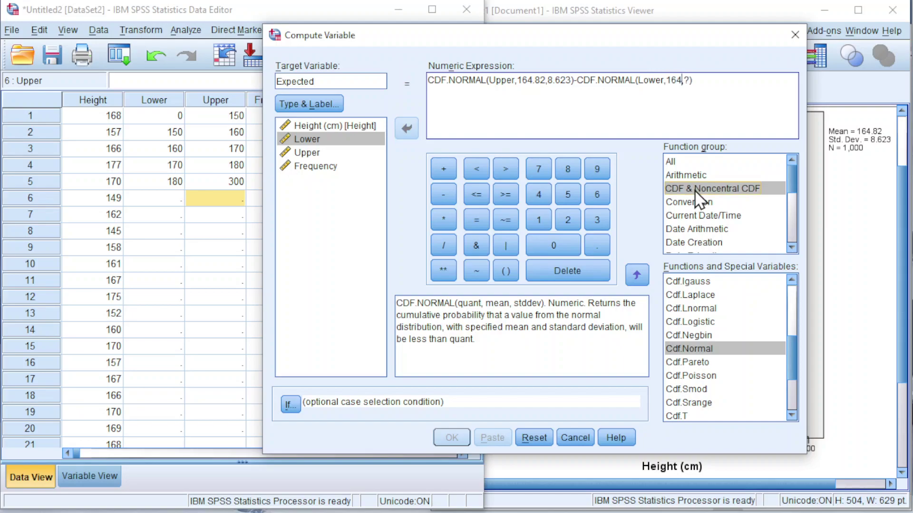
{"action": "type", "text": ".82"}
{"action": "key", "text": "Right"}
{"action": "key", "text": "Delete"}
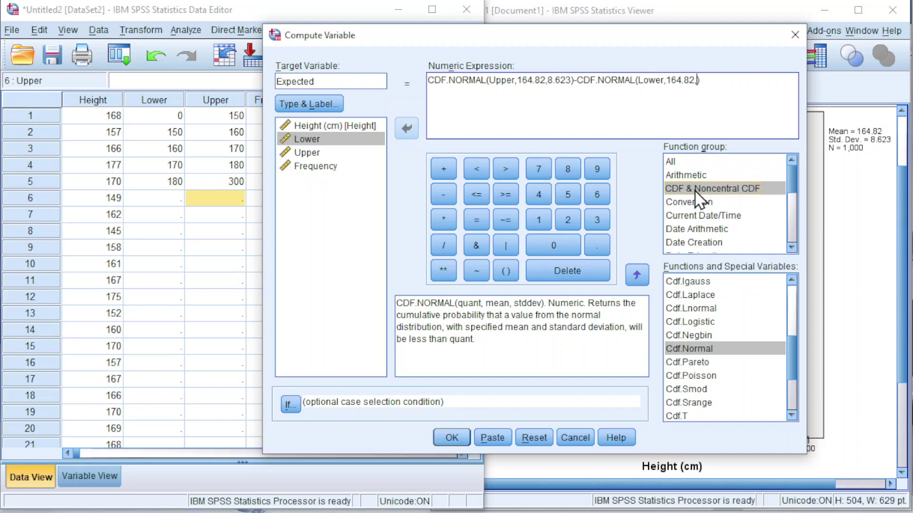
{"action": "type", "text": "8."}
{"action": "type", "text": "623"}
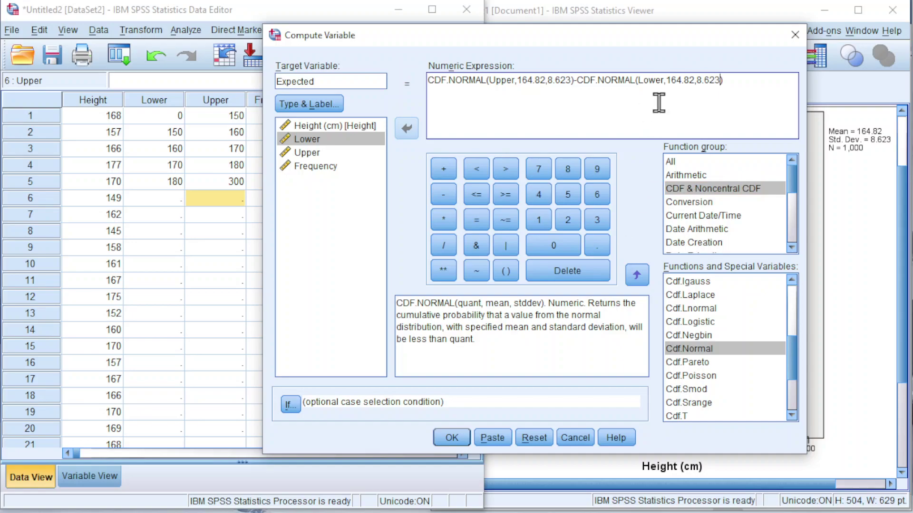
{"action": "triple_click", "coordinate": [430, 80]}
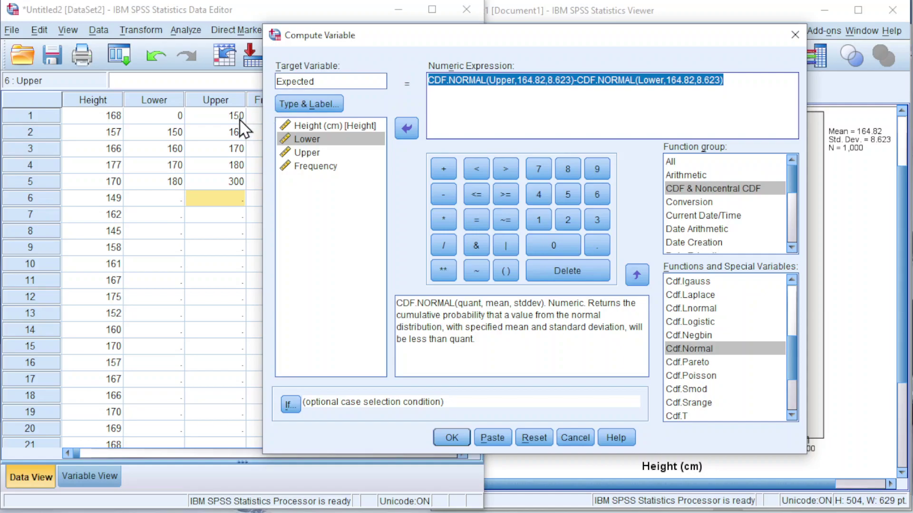
- Wrap the probability formula as 1000*(…) to fill Expected with 42.84, 245.25, 437.90, 234.84, 39.17
{"action": "left_click", "coordinate": [439, 82]}
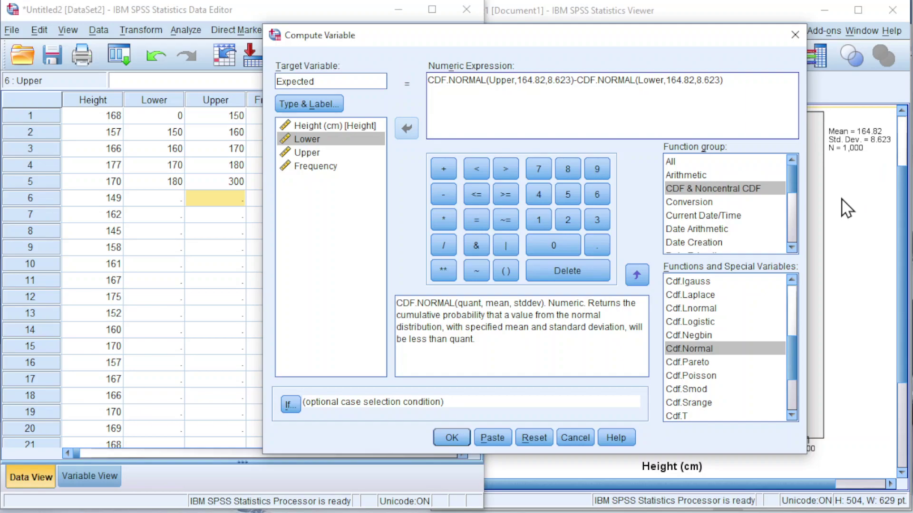
{"action": "type", "text": "1000"}
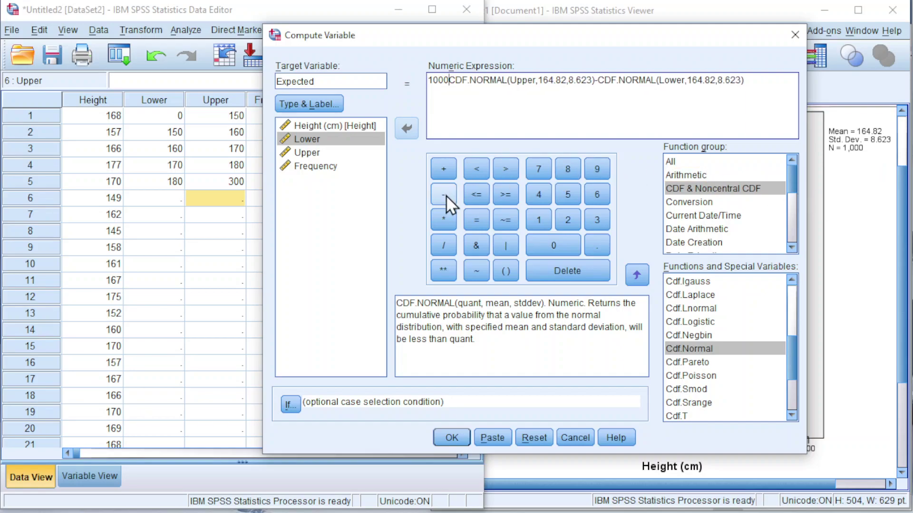
{"action": "left_click", "coordinate": [443, 218]}
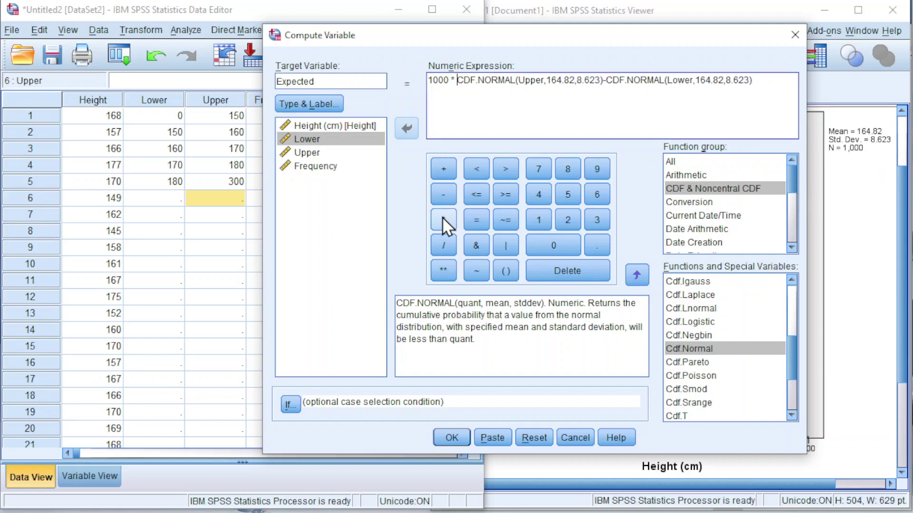
{"action": "type", "text": "("}
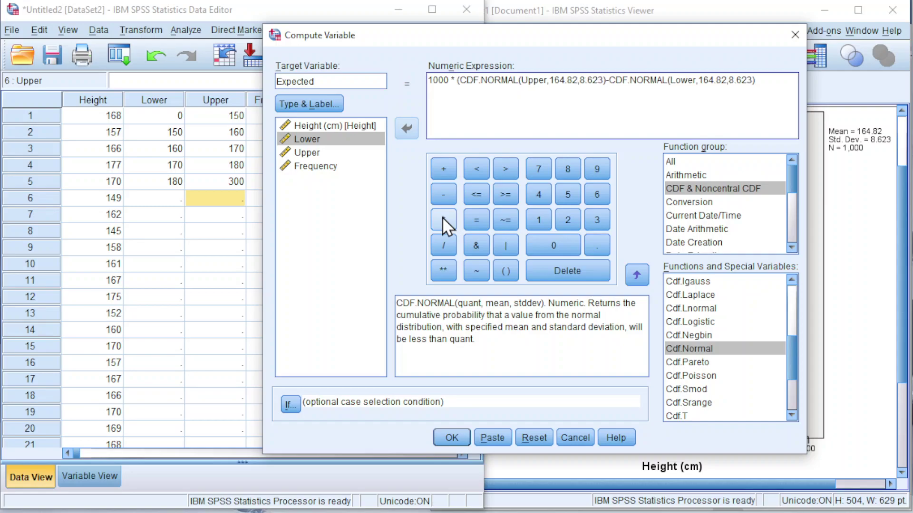
{"action": "left_click", "coordinate": [768, 94]}
{"action": "type", "text": ")"}
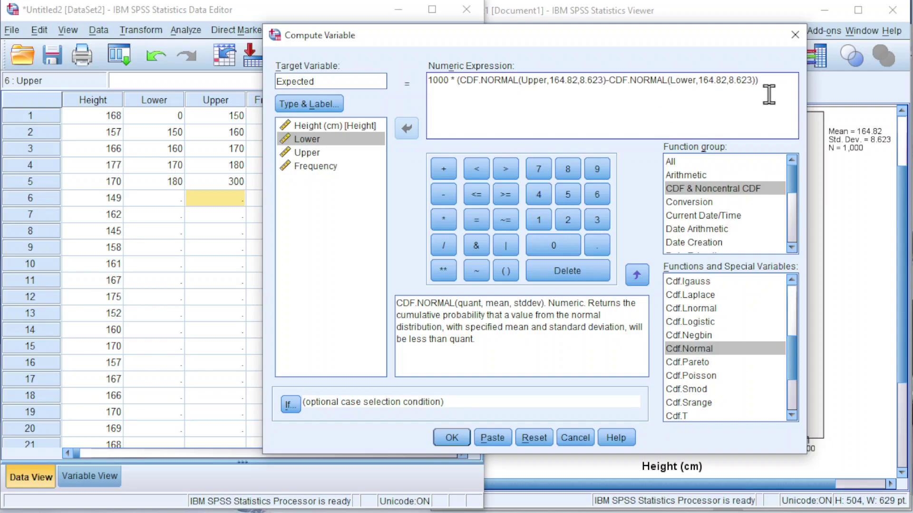
{"action": "left_click", "coordinate": [442, 439]}
{"action": "left_click", "coordinate": [356, 118]}
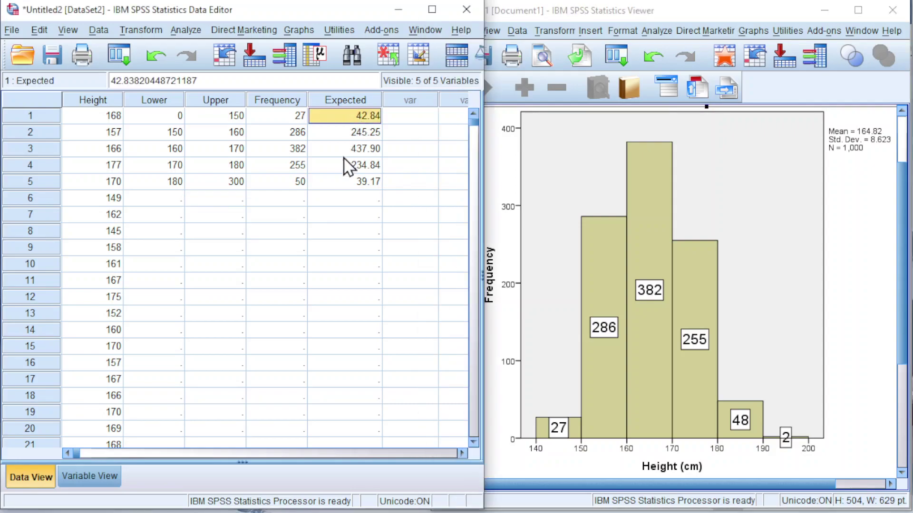
- In Variable View, set the Expected variable's decimals to 7
{"action": "left_click", "coordinate": [339, 179]}
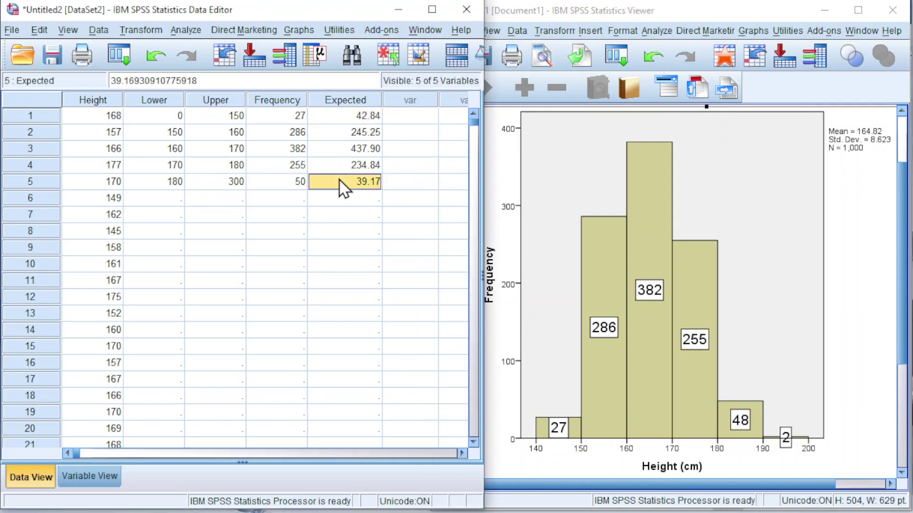
{"action": "left_click", "coordinate": [89, 476]}
{"action": "left_click", "coordinate": [288, 162]}
{"action": "type", "text": "7"}
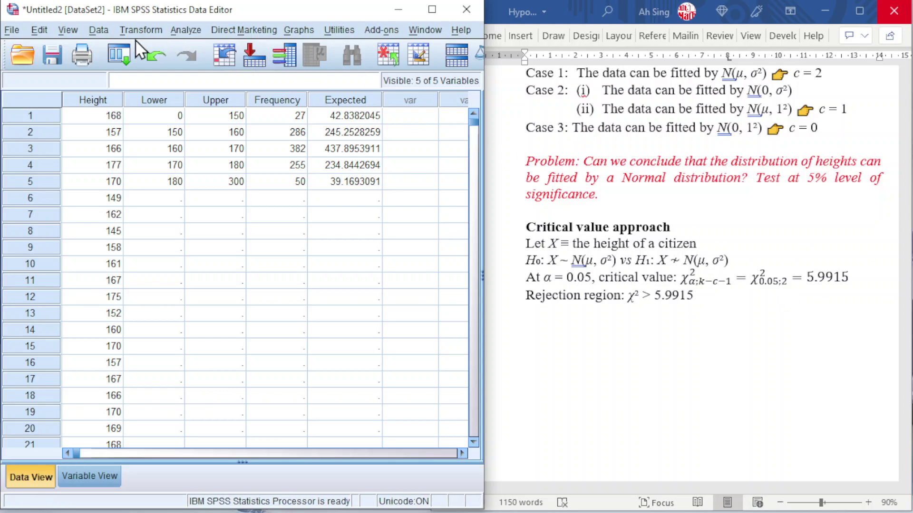
- Create a new dataset beside the notes and enter 1 in its first cell
{"action": "left_click", "coordinate": [11, 30]}
{"action": "mouse_move", "coordinate": [22, 48]}
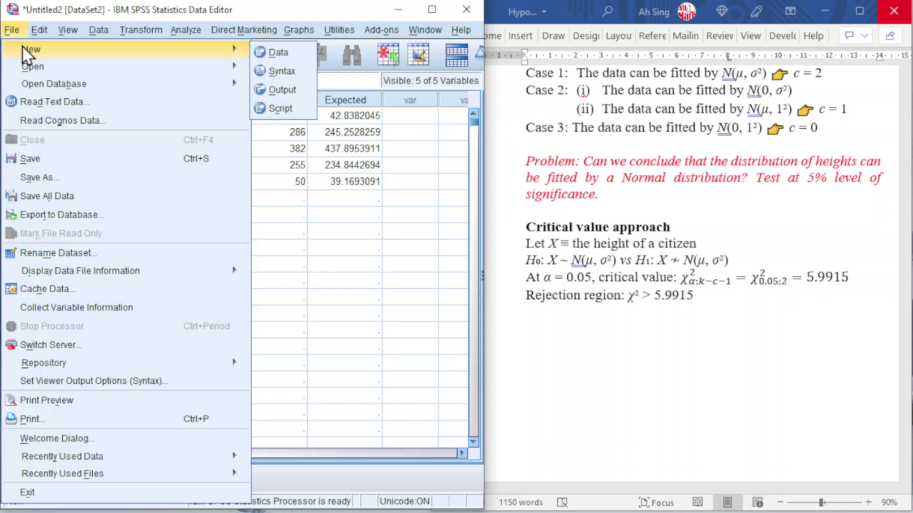
{"action": "left_click", "coordinate": [267, 51]}
{"action": "left_click_drag", "start_coordinate": [148, 46], "coordinate": [129, 14]}
{"action": "left_click", "coordinate": [102, 119]}
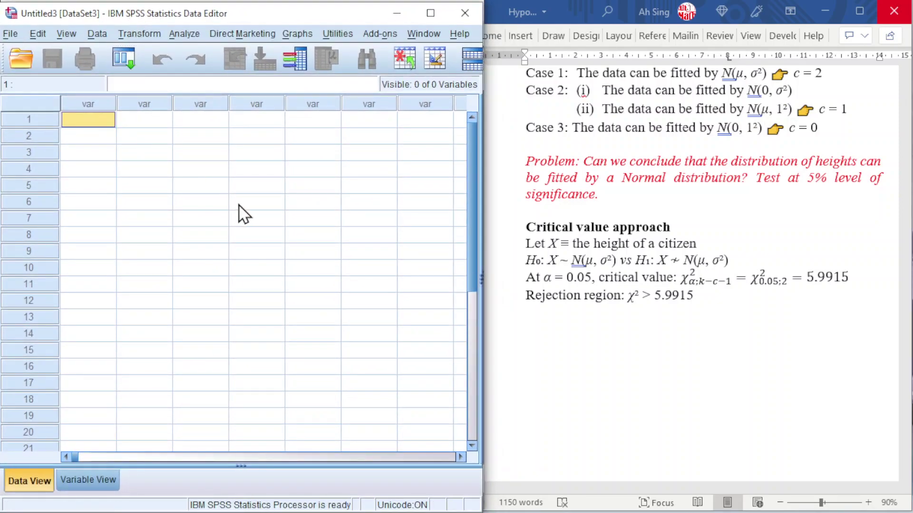
{"action": "type", "text": "1"}
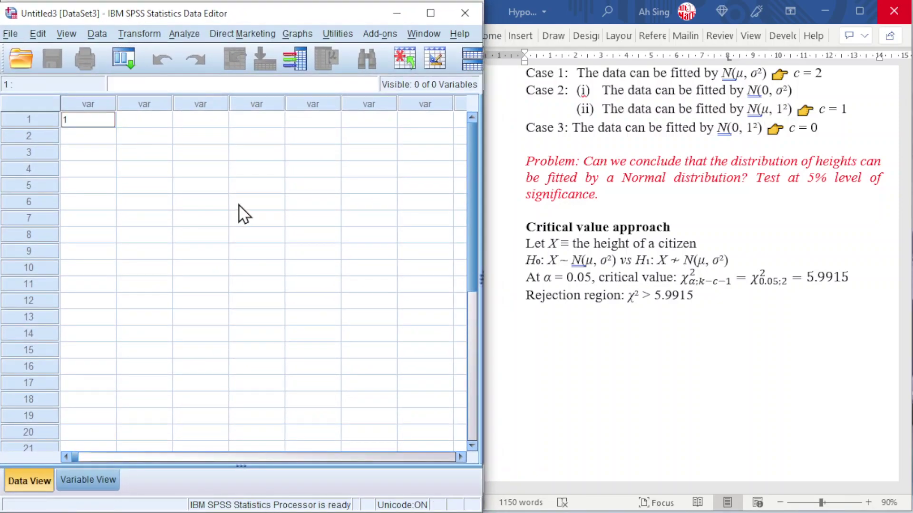
{"action": "key", "text": "Return"}
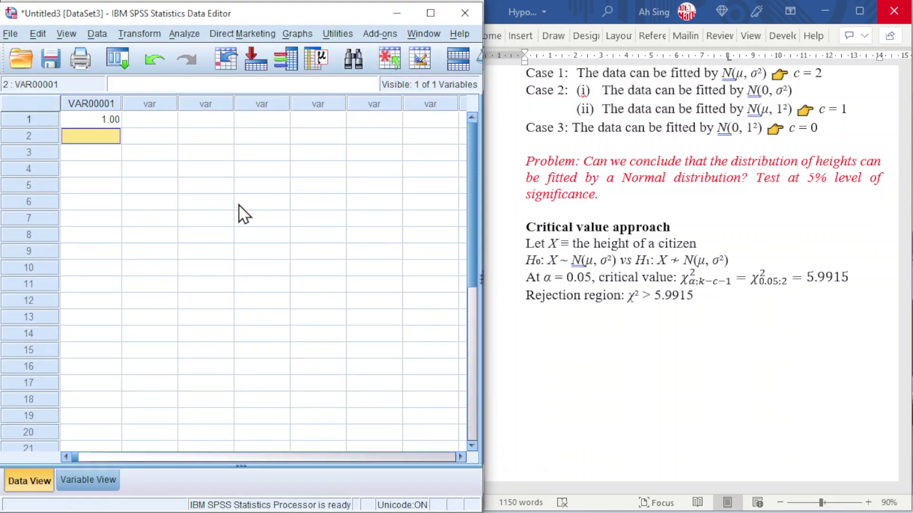
- Compute variable X as IDF.CHISQ(0.95,2), giving the critical value 5.99
{"action": "left_click", "coordinate": [139, 36]}
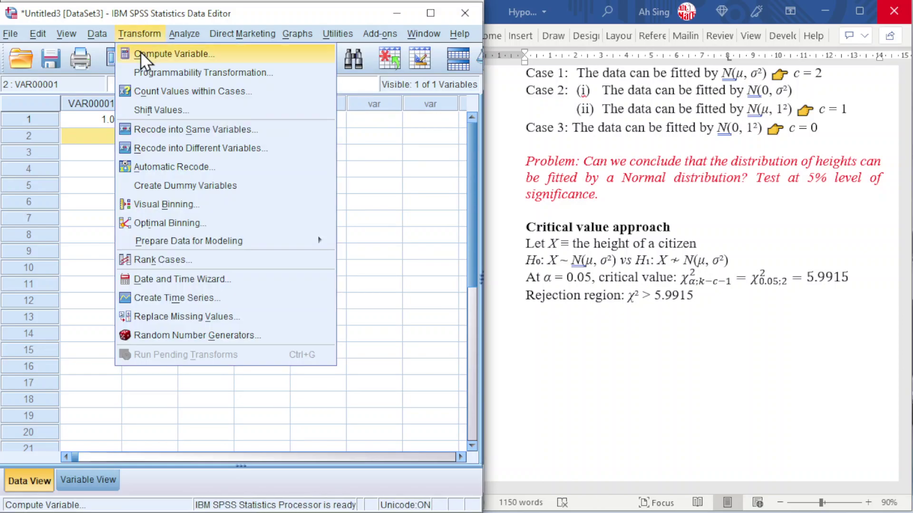
{"action": "left_click", "coordinate": [140, 52]}
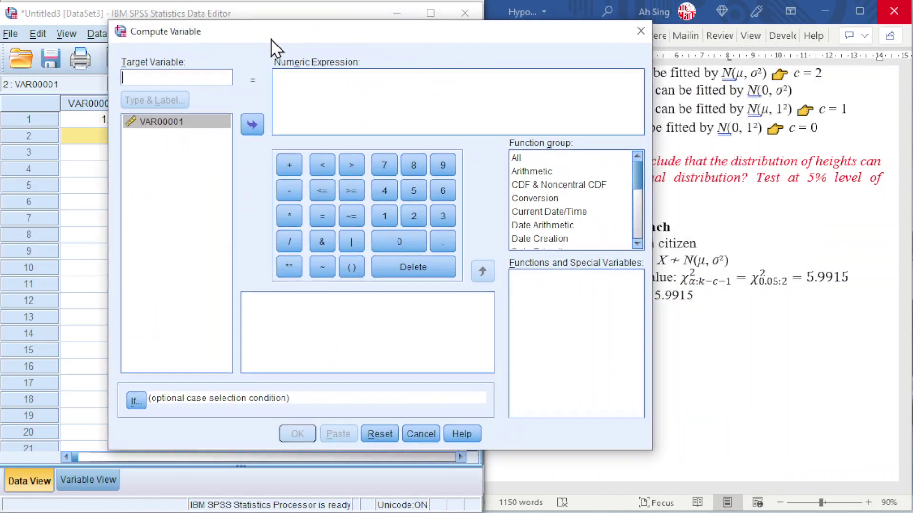
{"action": "left_click_drag", "start_coordinate": [271, 39], "coordinate": [171, 33]}
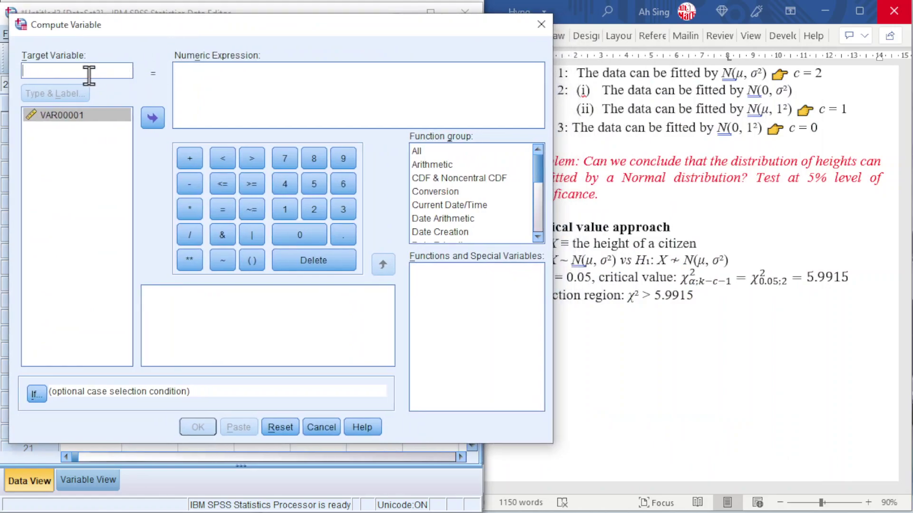
{"action": "type", "text": "X"}
{"action": "left_click", "coordinate": [205, 82]}
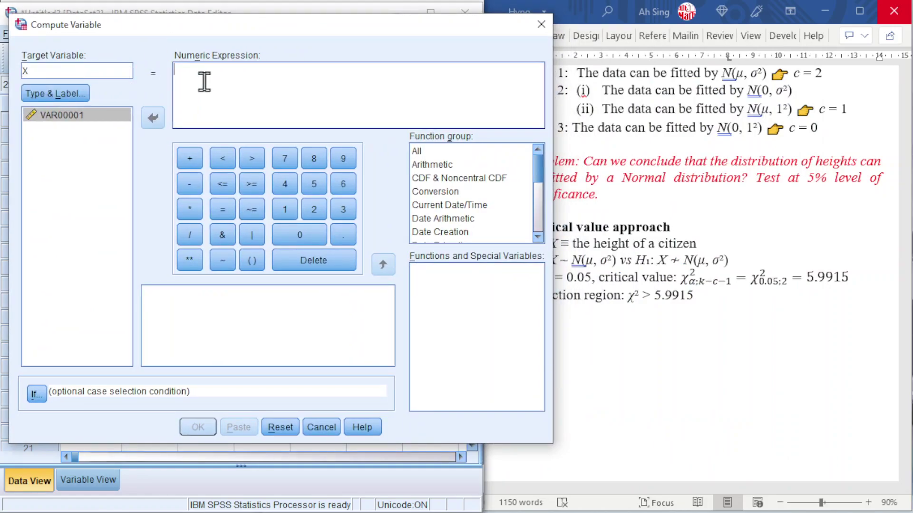
{"action": "scroll", "coordinate": [440, 210], "scroll_direction": "down", "scroll_amount": 1}
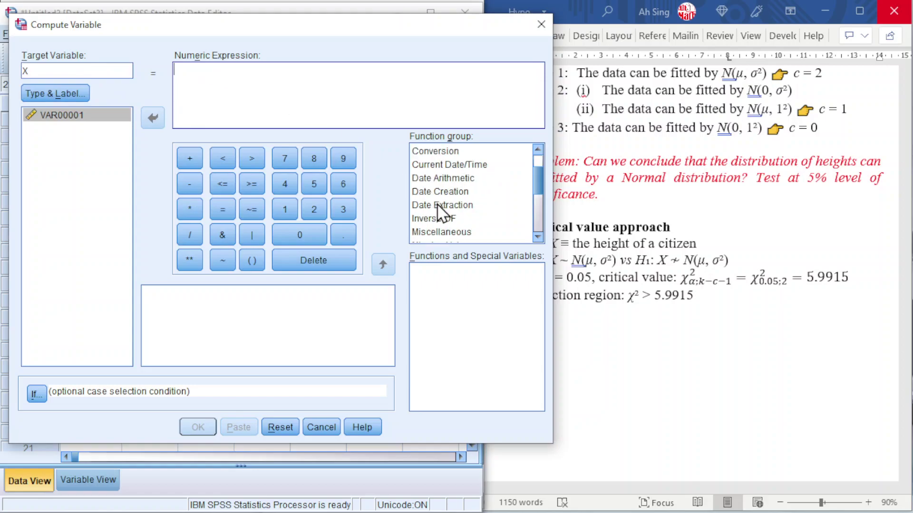
{"action": "left_click", "coordinate": [447, 220]}
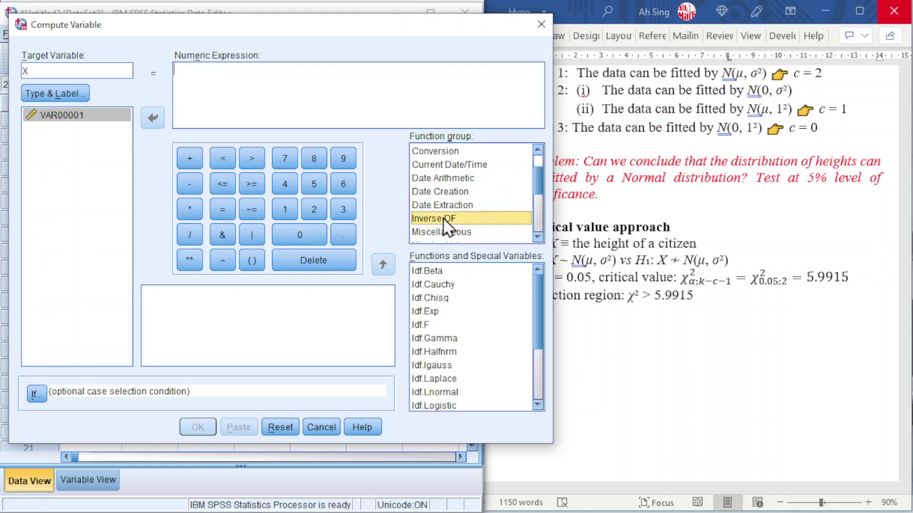
{"action": "left_click", "coordinate": [435, 300]}
{"action": "left_click", "coordinate": [387, 264]}
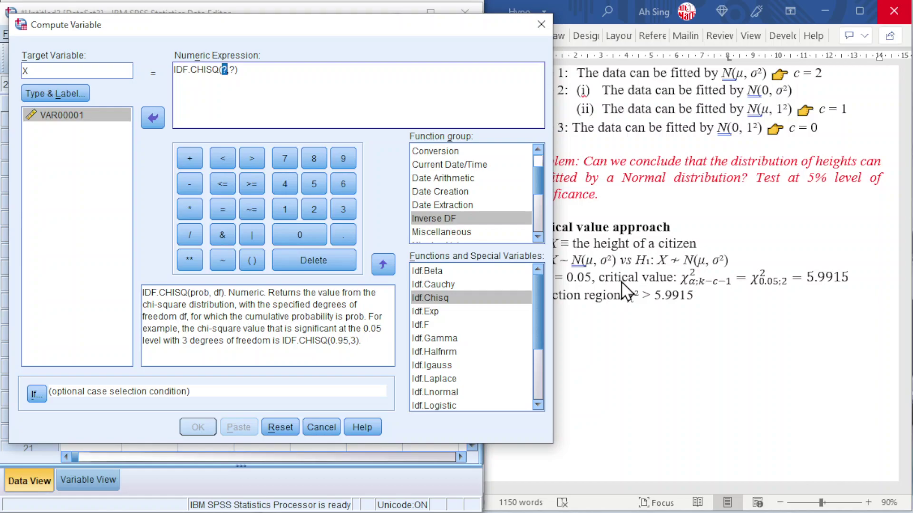
{"action": "type", "text": "0.95"}
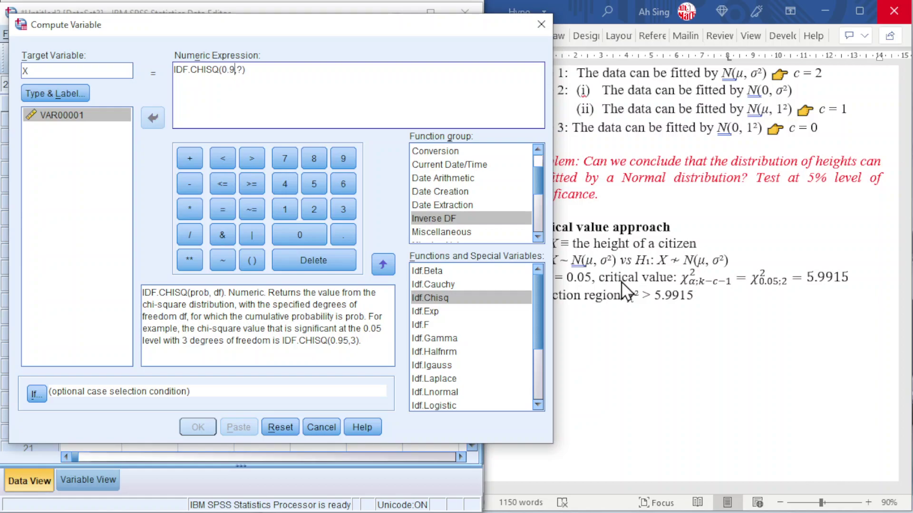
{"action": "double_click", "coordinate": [245, 70]}
{"action": "type", "text": "2"}
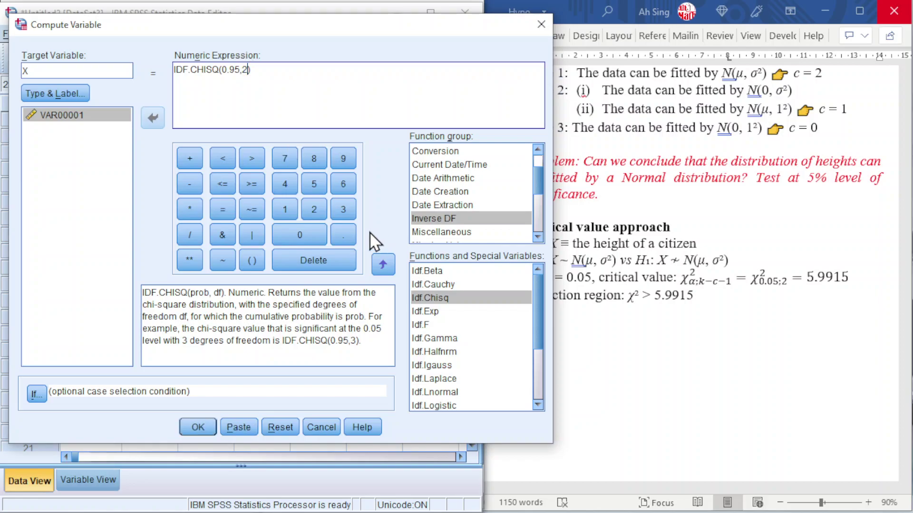
{"action": "left_click", "coordinate": [191, 431]}
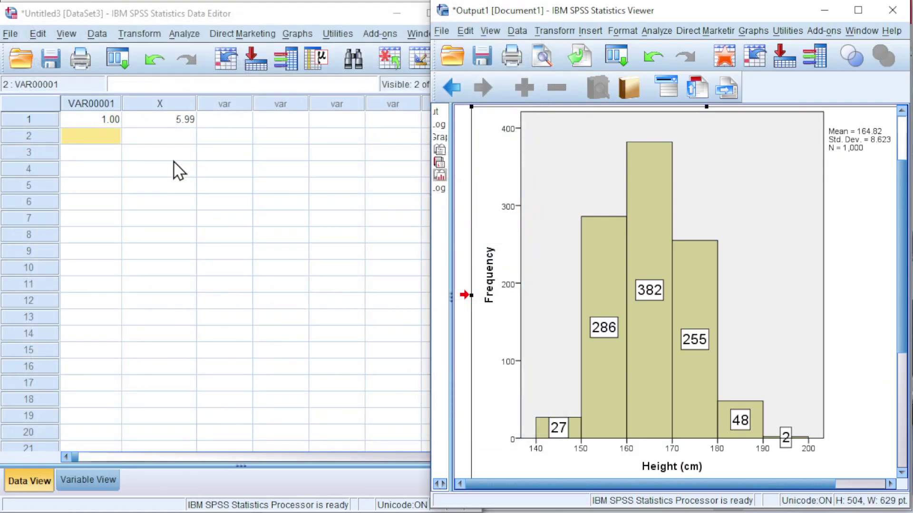
- In the height dataset, weight cases by the Frequency variable
{"action": "left_click", "coordinate": [168, 122]}
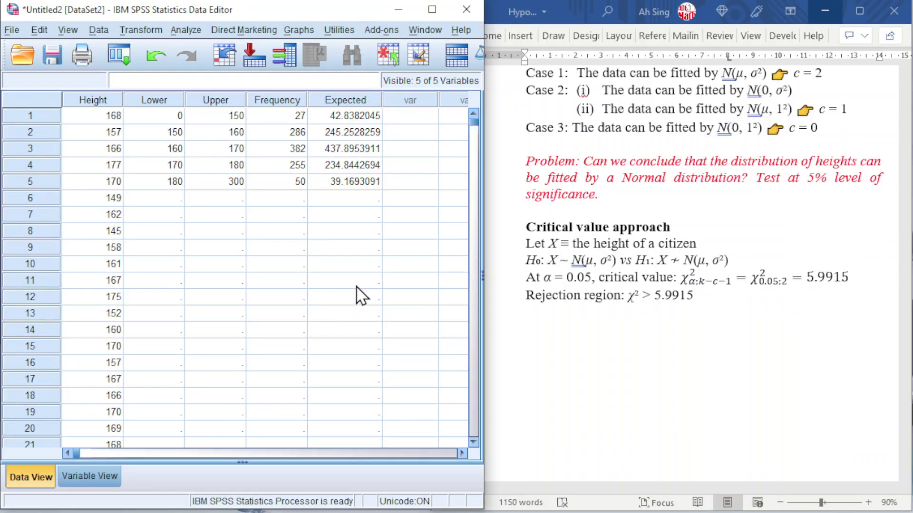
{"action": "left_click", "coordinate": [102, 29]}
{"action": "left_click", "coordinate": [135, 497]}
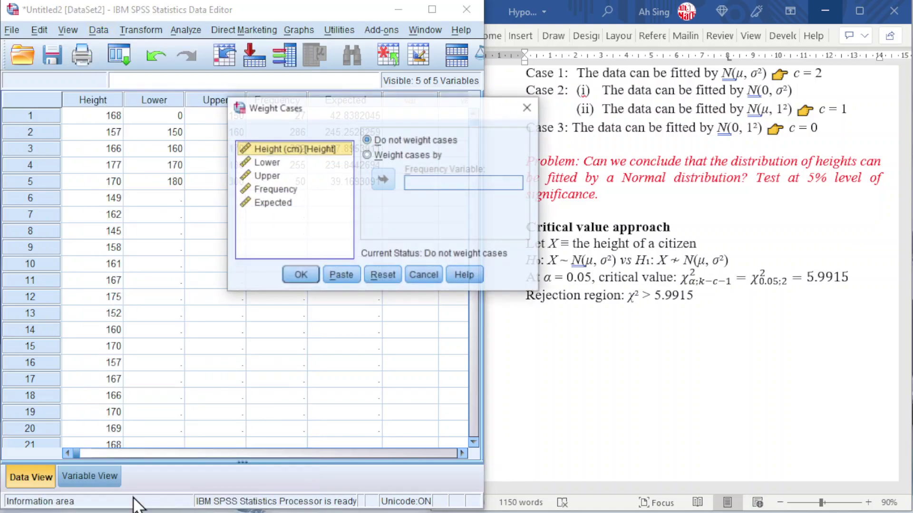
{"action": "left_click", "coordinate": [368, 154]}
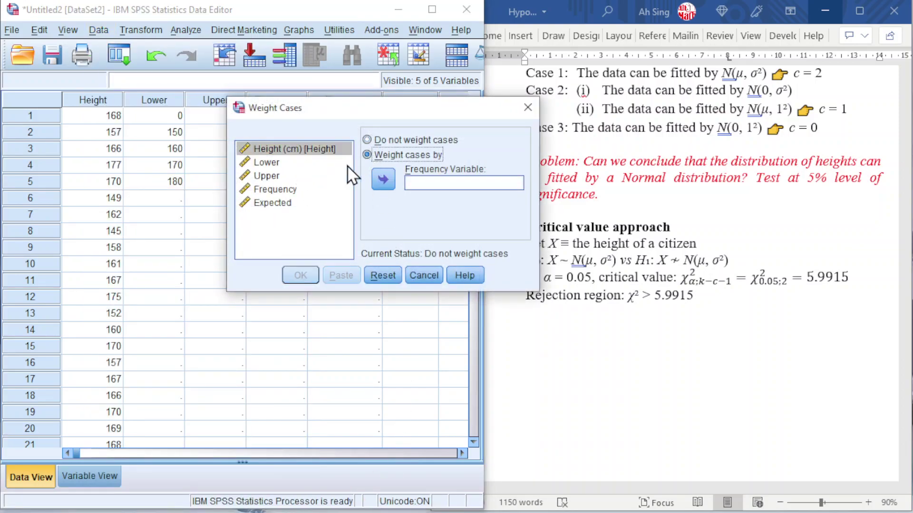
{"action": "left_click", "coordinate": [274, 189]}
{"action": "left_click", "coordinate": [384, 179]}
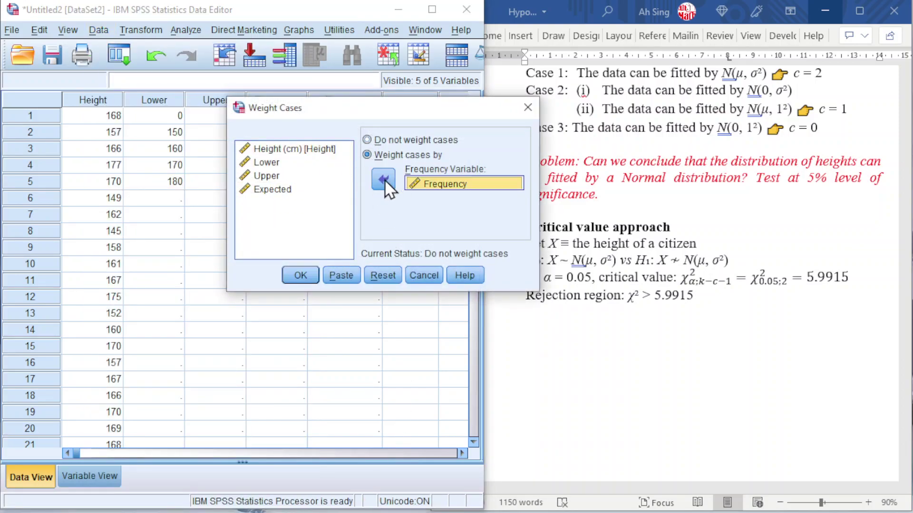
{"action": "left_click", "coordinate": [297, 273]}
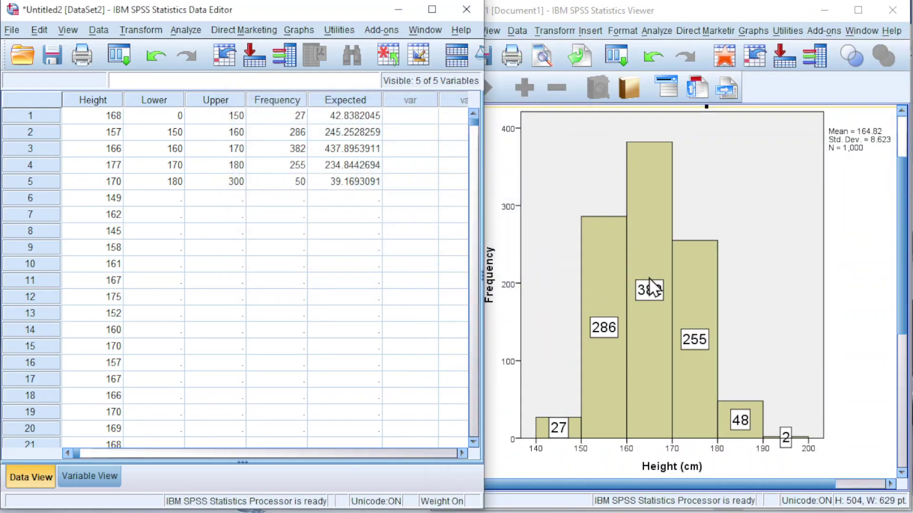
{"action": "scroll", "coordinate": [653, 287], "scroll_direction": "down", "scroll_amount": 5}
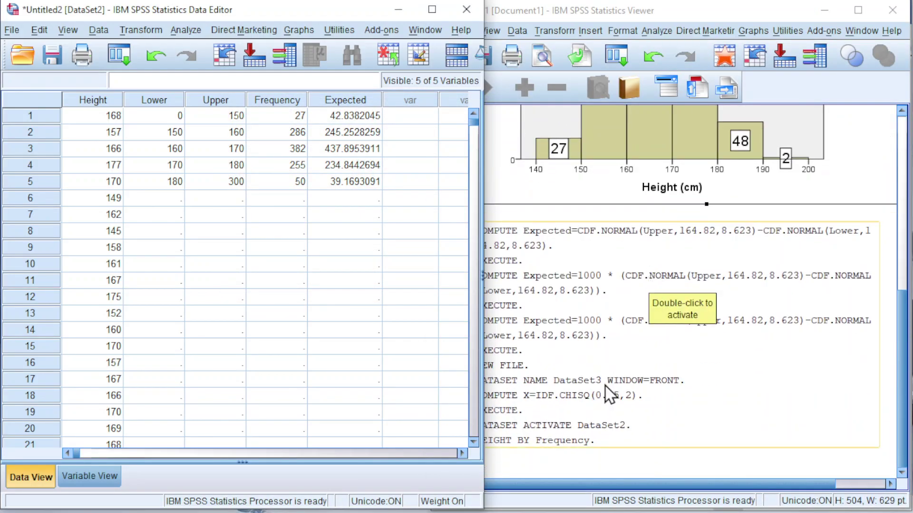
{"action": "left_click", "coordinate": [818, 14]}
- Set up a chi-square goodness-of-fit test on Lower using specified expected values
{"action": "left_click", "coordinate": [820, 14]}
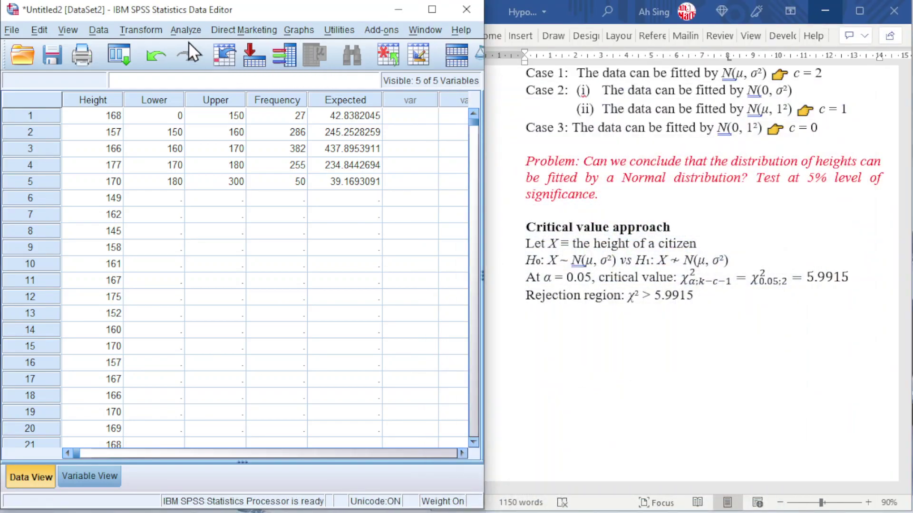
{"action": "left_click", "coordinate": [178, 29]}
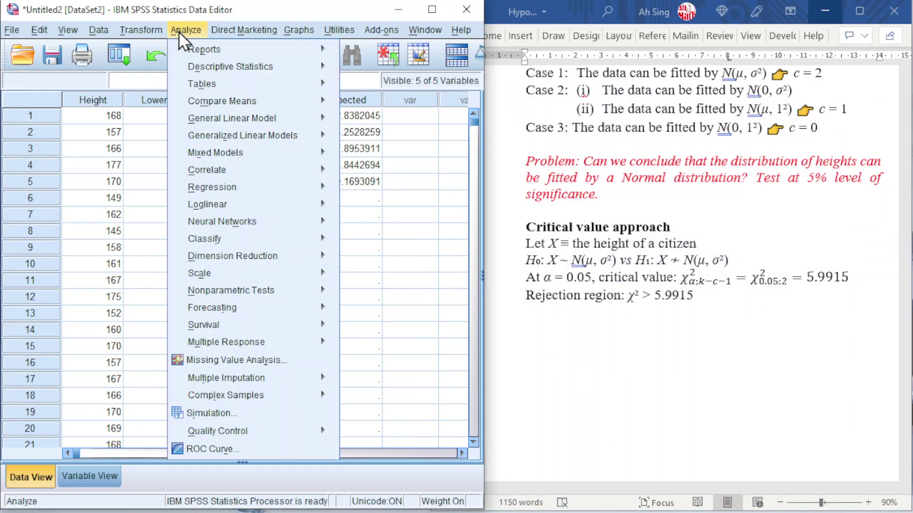
{"action": "mouse_move", "coordinate": [271, 288]}
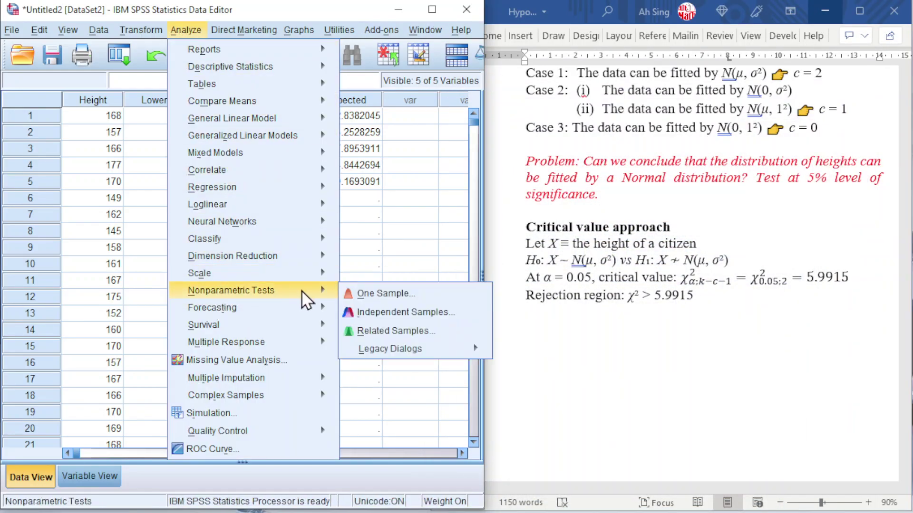
{"action": "mouse_move", "coordinate": [398, 350]}
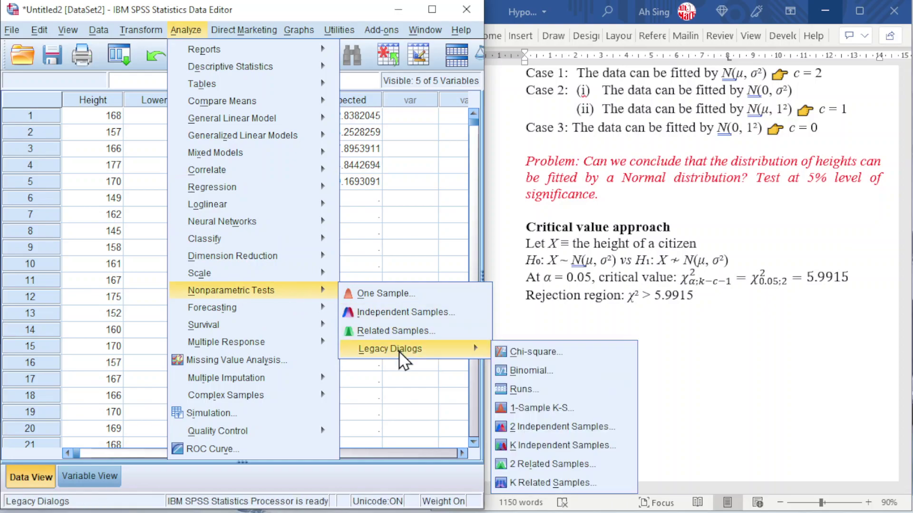
{"action": "left_click", "coordinate": [514, 352]}
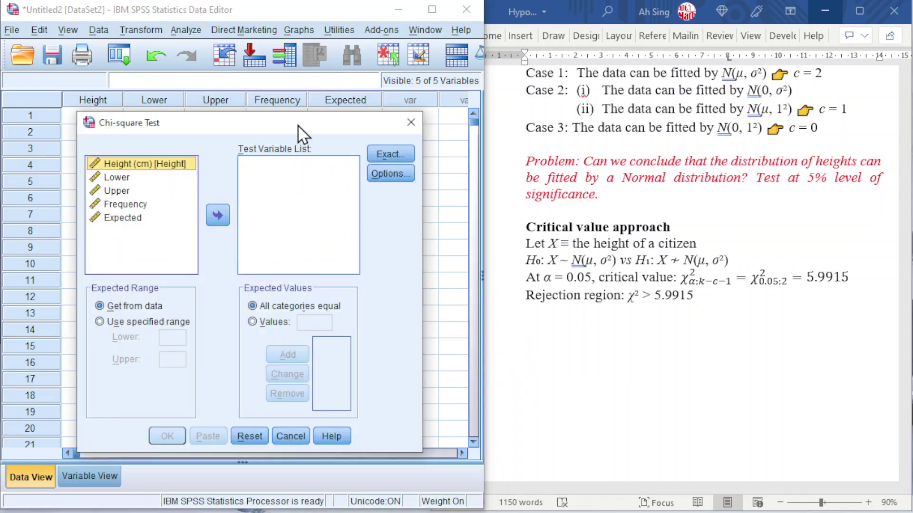
{"action": "left_click_drag", "start_coordinate": [299, 77], "coordinate": [626, 76]}
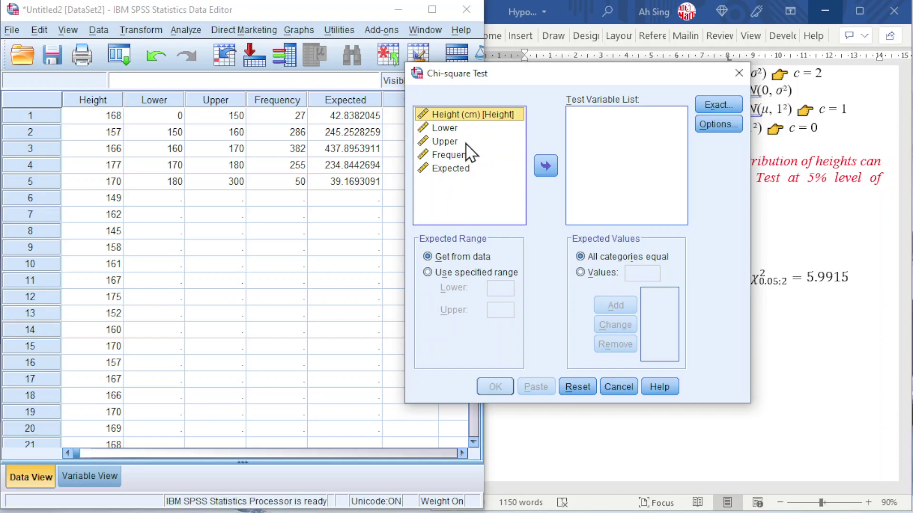
{"action": "left_click", "coordinate": [450, 130]}
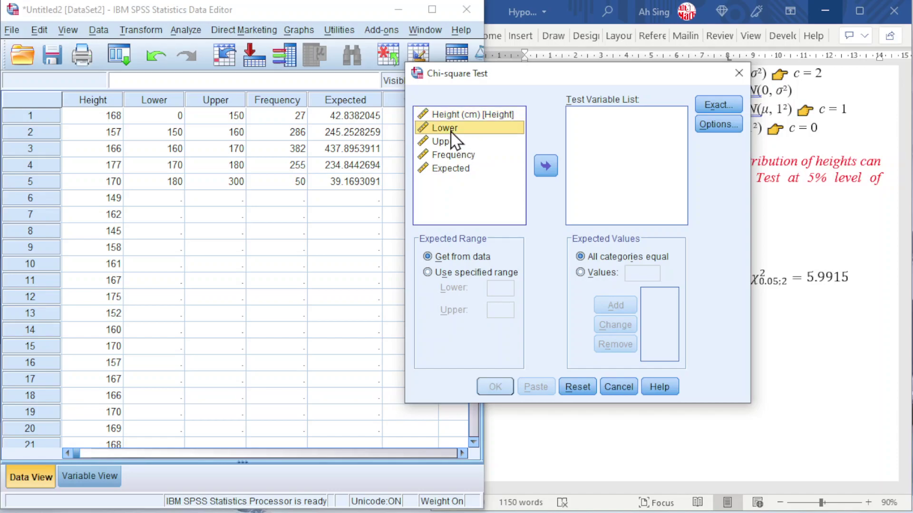
{"action": "left_click", "coordinate": [545, 165]}
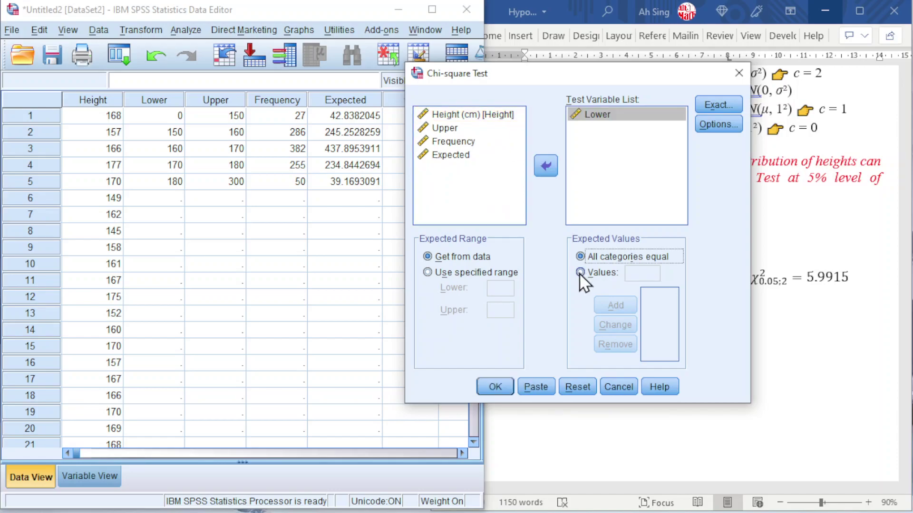
{"action": "left_click", "coordinate": [579, 272]}
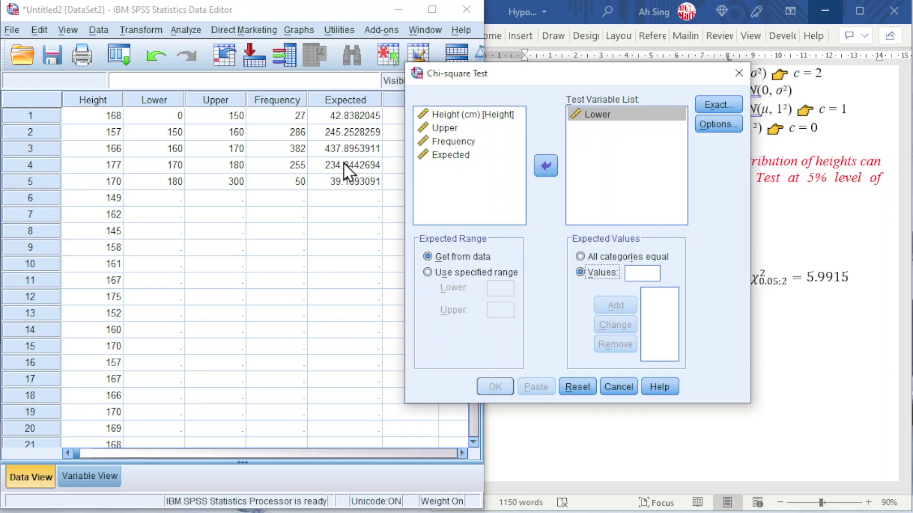
- Enter expected values 42.8382, 245.2528, 437.8954, 234.8443 and 39.1693
{"action": "left_click", "coordinate": [643, 273]}
{"action": "type", "text": "42.8"}
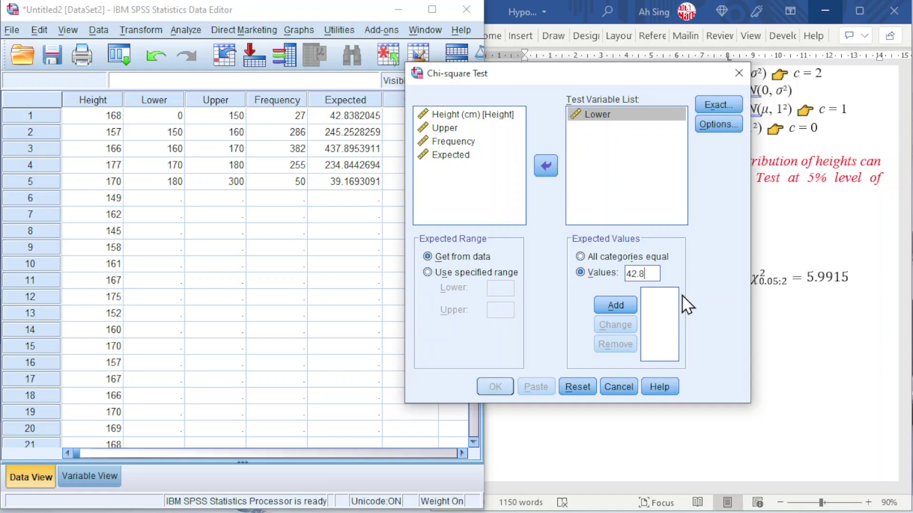
{"action": "type", "text": "382"}
{"action": "left_click", "coordinate": [615, 305]}
{"action": "type", "text": "2"}
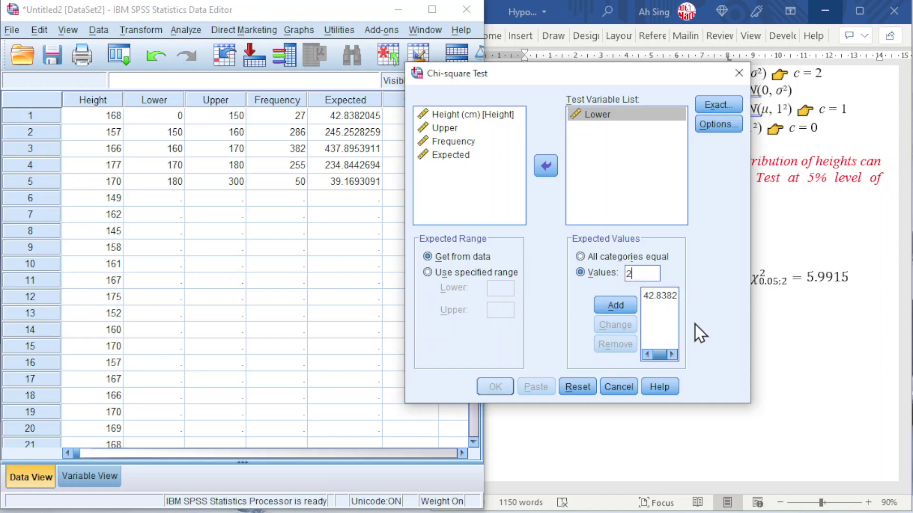
{"action": "type", "text": "45.2528"}
{"action": "left_click", "coordinate": [613, 307]}
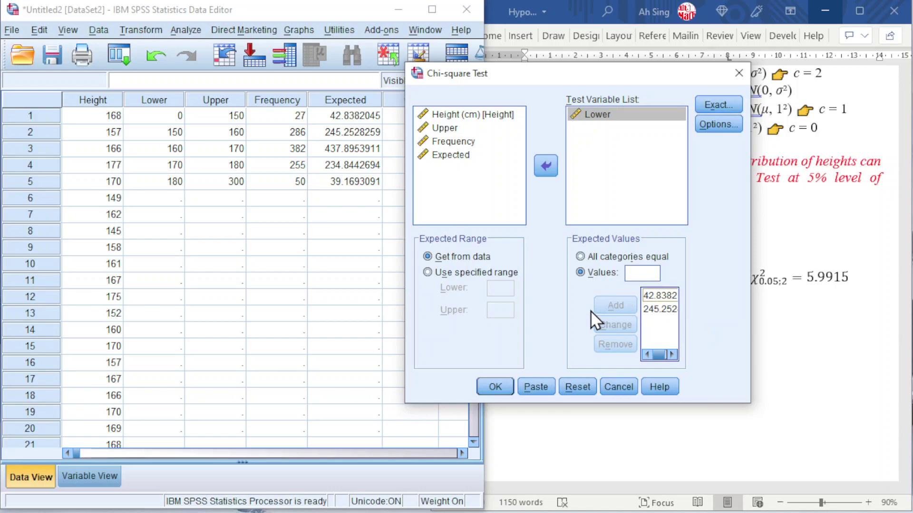
{"action": "left_click", "coordinate": [636, 271]}
{"action": "type", "text": "4"}
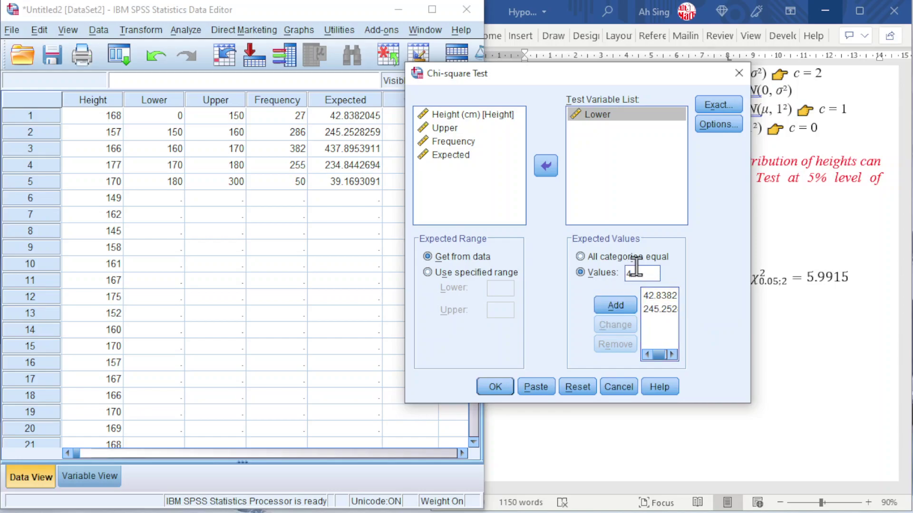
{"action": "type", "text": "37.8954"}
{"action": "left_click", "coordinate": [614, 306]}
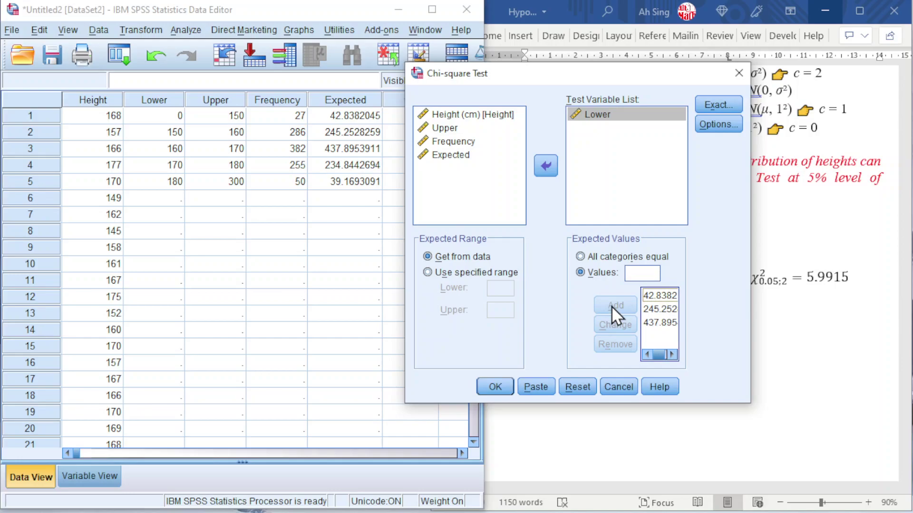
{"action": "type", "text": "2"}
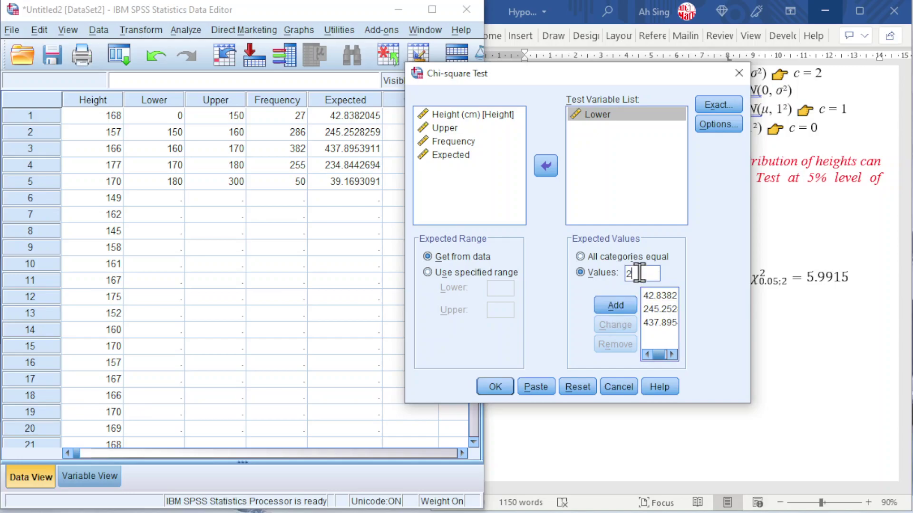
{"action": "type", "text": "34.8443"}
{"action": "left_click", "coordinate": [618, 306]}
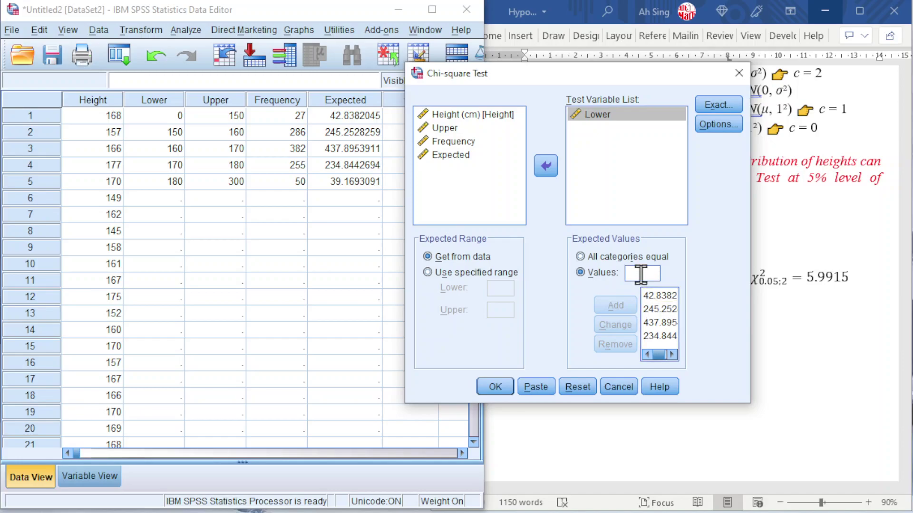
{"action": "type", "text": "39.1693"}
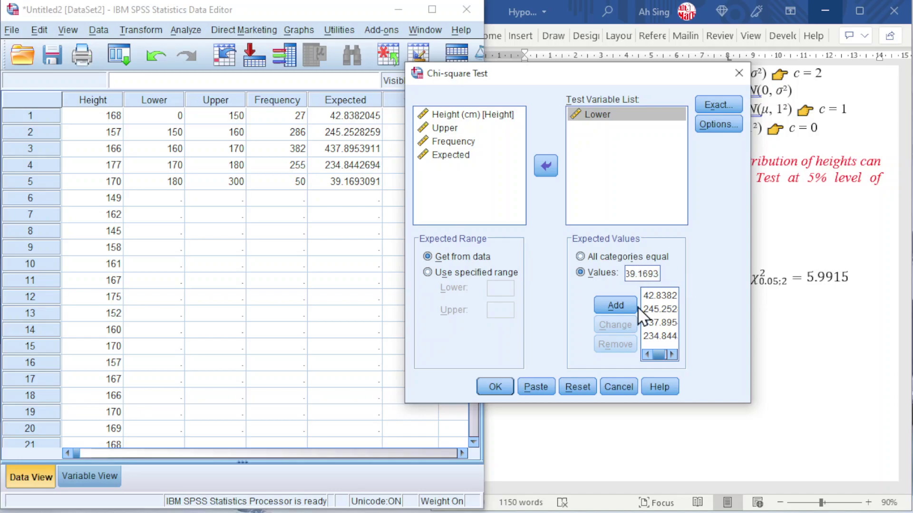
{"action": "left_click", "coordinate": [620, 310]}
- Run the chi-square test and place the output beside the Word document
{"action": "left_click", "coordinate": [487, 386]}
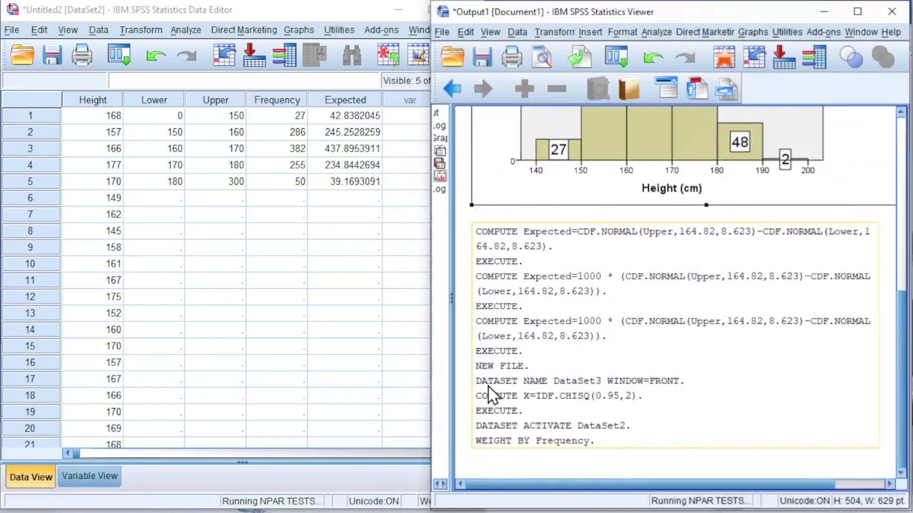
{"action": "left_click_drag", "start_coordinate": [637, 15], "coordinate": [214, 16]}
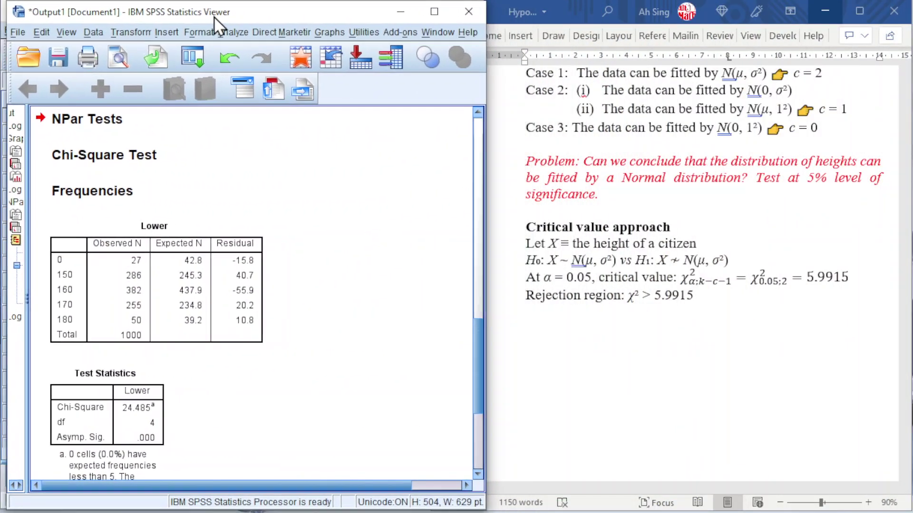
{"action": "left_click", "coordinate": [143, 464]}
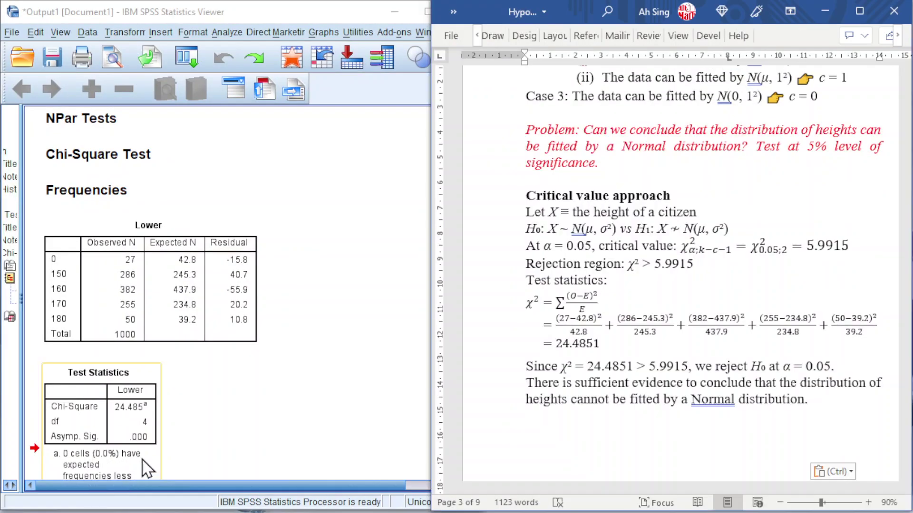
{"action": "left_click", "coordinate": [139, 419]}
{"action": "scroll", "coordinate": [142, 210], "scroll_direction": "down", "scroll_amount": 5}
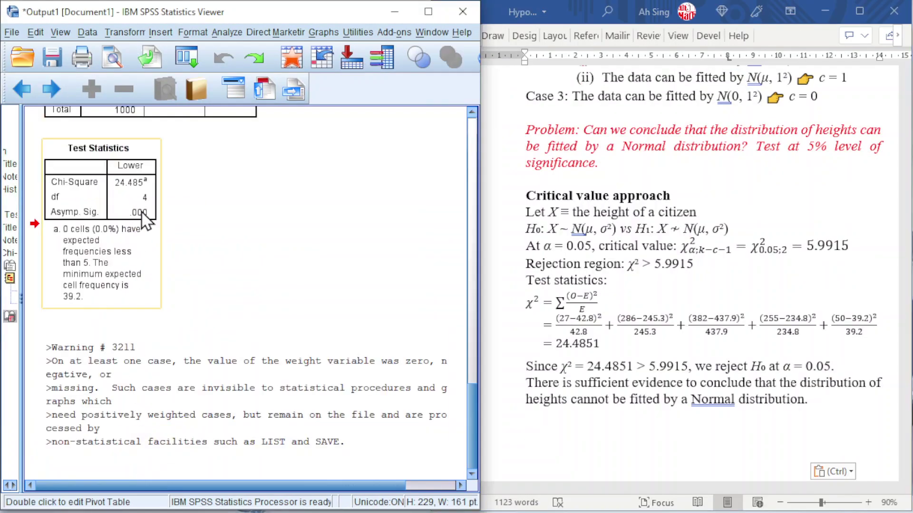
- Format the Chi-Square cell of Test Statistics to 4 decimals, showing 24.4851
{"action": "double_click", "coordinate": [130, 185]}
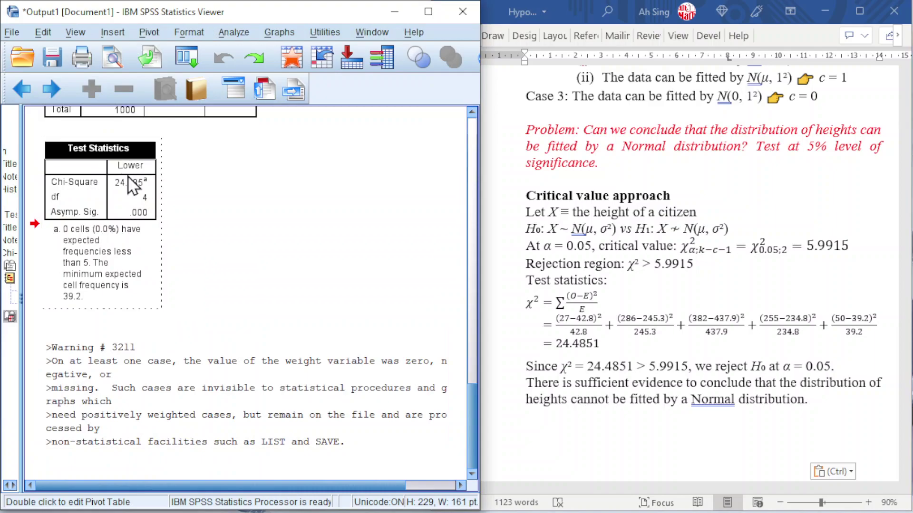
{"action": "left_click", "coordinate": [127, 184]}
{"action": "right_click", "coordinate": [126, 183]}
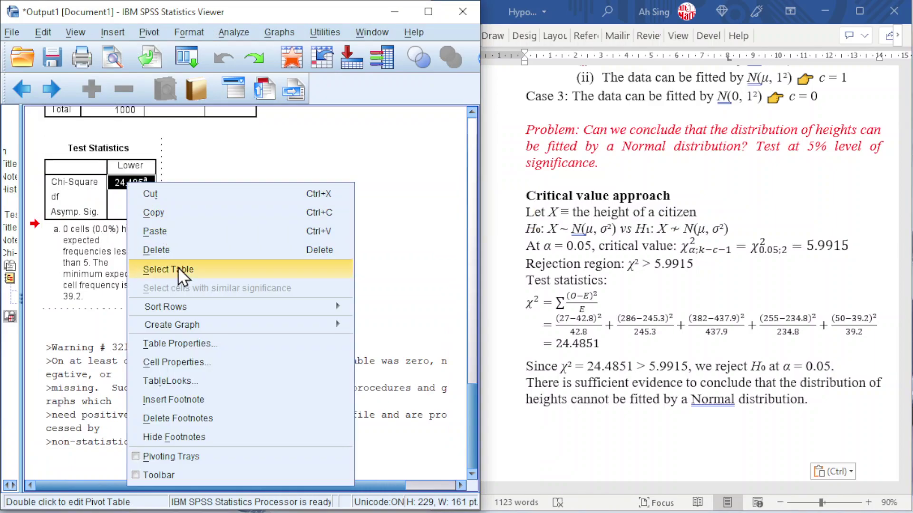
{"action": "left_click", "coordinate": [157, 361]}
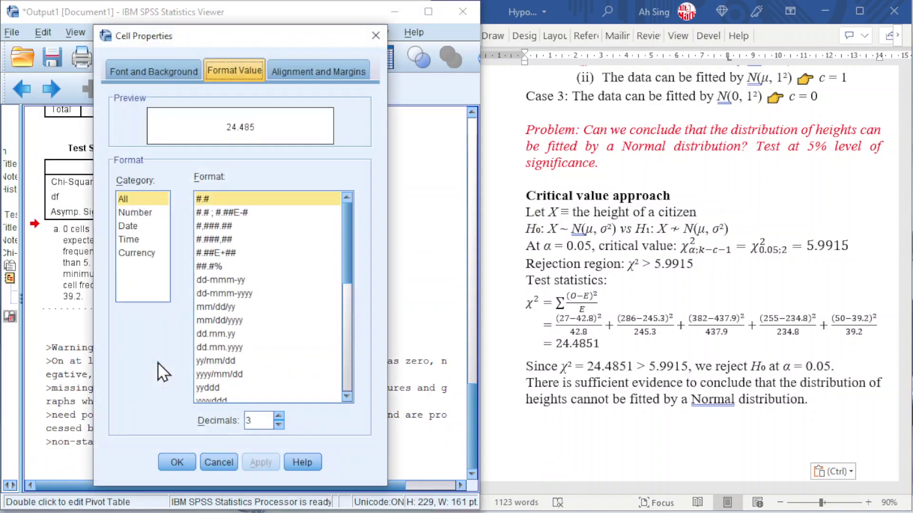
{"action": "left_click", "coordinate": [279, 415]}
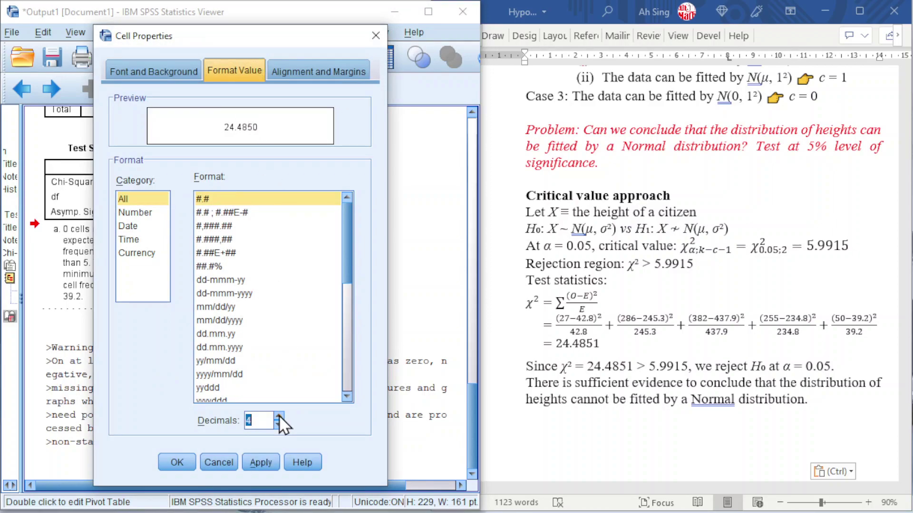
{"action": "left_click", "coordinate": [180, 463]}
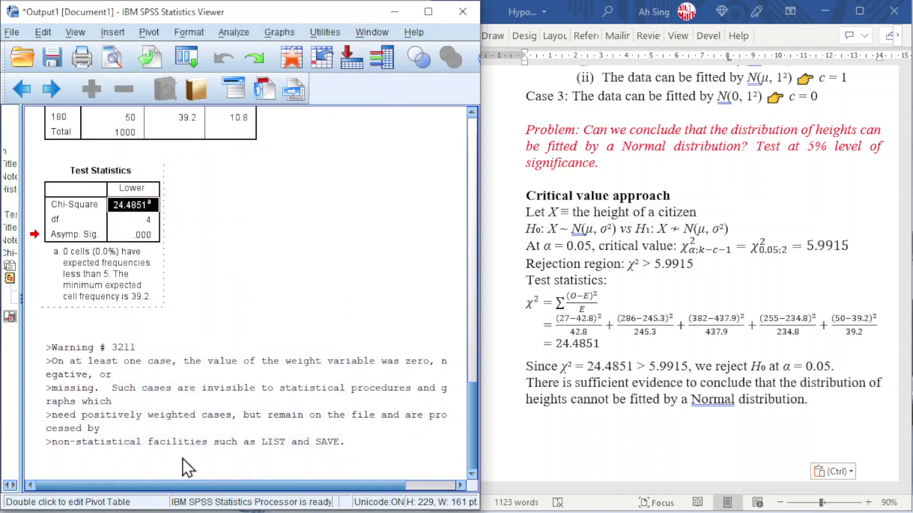
{"action": "left_click", "coordinate": [184, 218]}
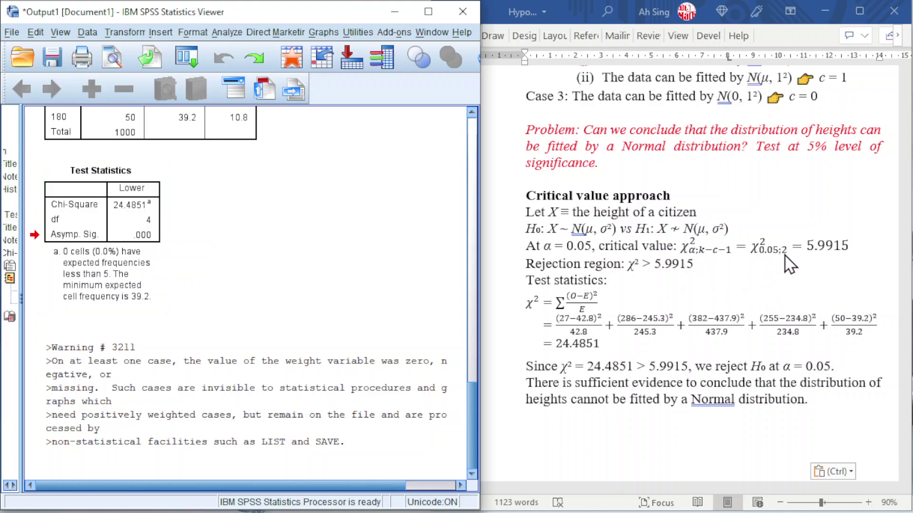
- Scroll the Word notes down to the p-value approach section
{"action": "scroll", "coordinate": [785, 266], "scroll_direction": "down", "scroll_amount": 4}
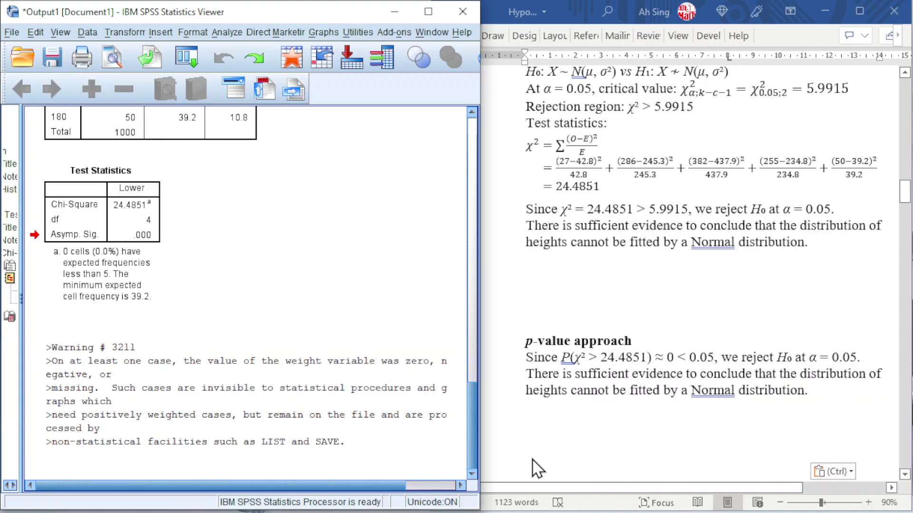
- In DataSet3, start a fresh Compute Variable with target variable p
{"action": "left_click", "coordinate": [665, 480]}
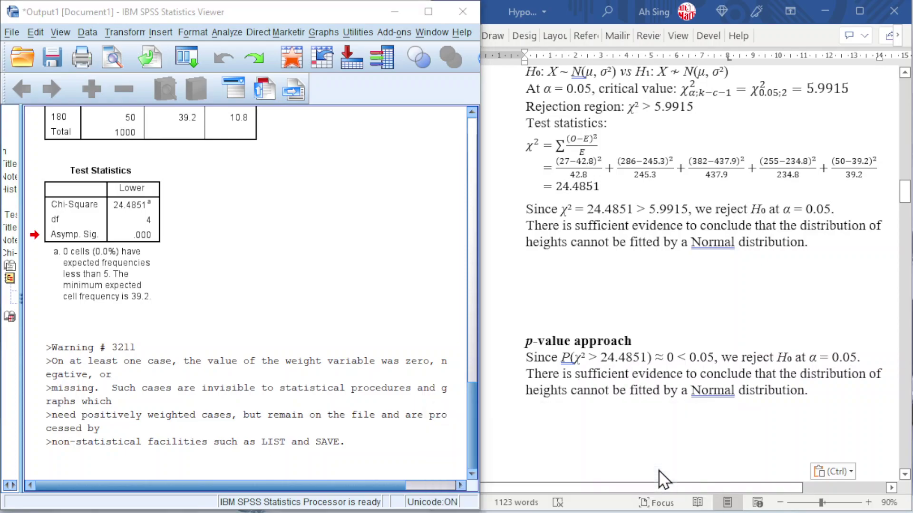
{"action": "left_click", "coordinate": [141, 36]}
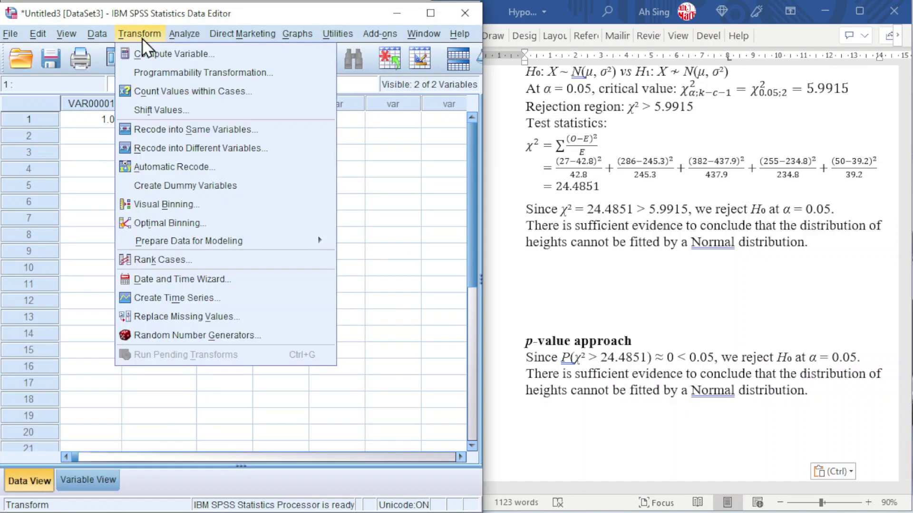
{"action": "left_click", "coordinate": [144, 53]}
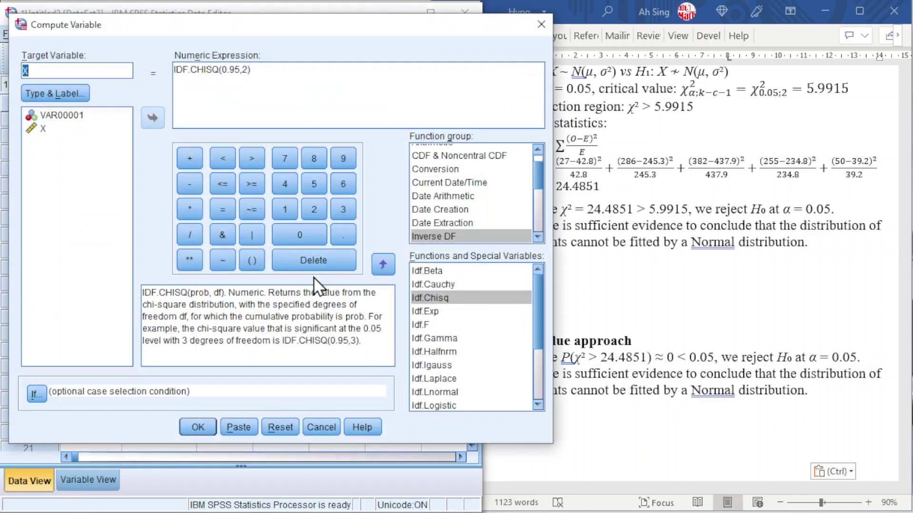
{"action": "left_click", "coordinate": [286, 427]}
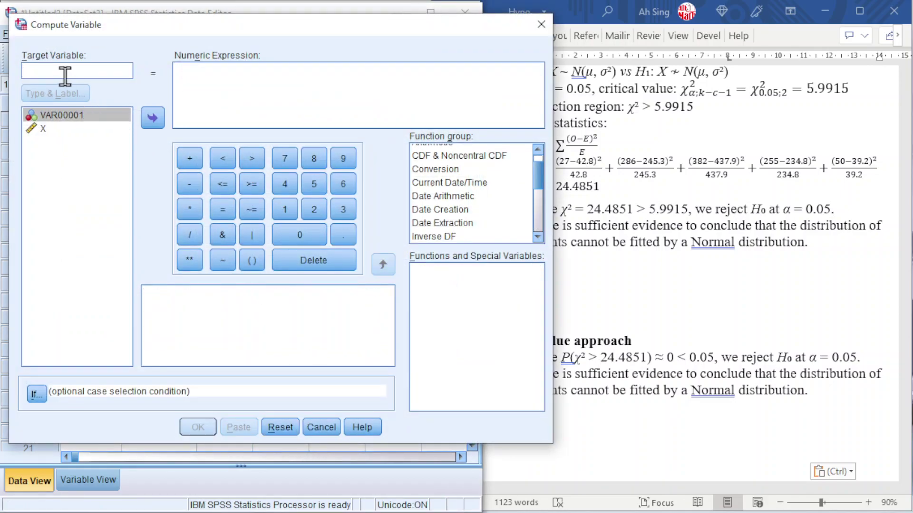
{"action": "type", "text": "p"}
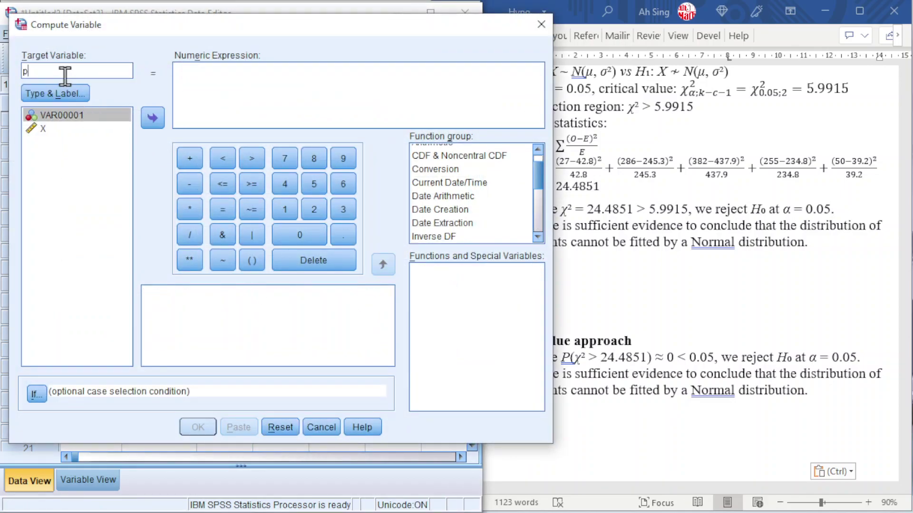
- Compute p as 1-CDF.CHISQ(24.4851,2), giving about .00
{"action": "left_click", "coordinate": [201, 75]}
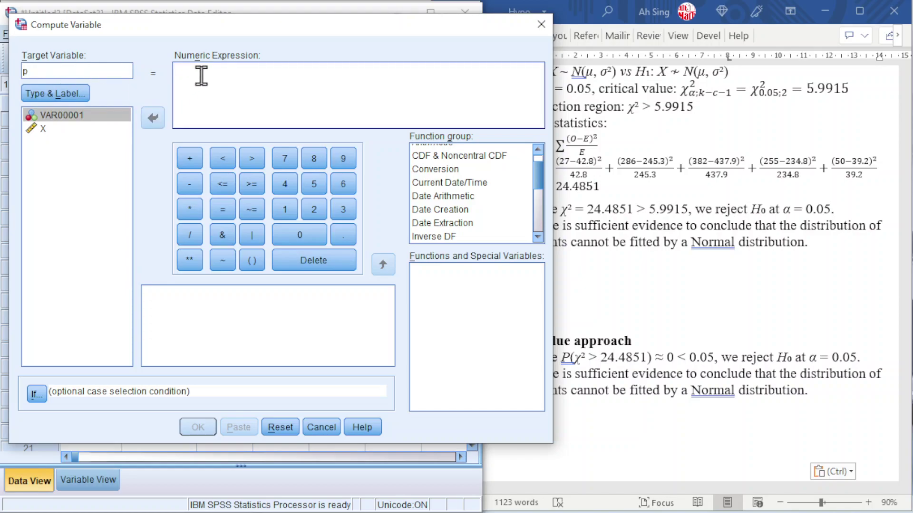
{"action": "left_click", "coordinate": [427, 157]}
{"action": "left_click", "coordinate": [292, 79]}
{"action": "type", "text": "1-"}
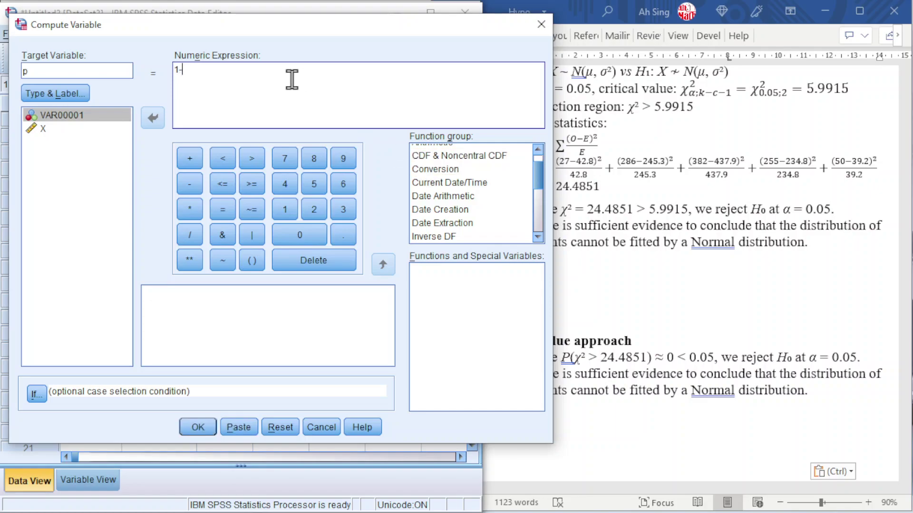
{"action": "left_click", "coordinate": [433, 158]}
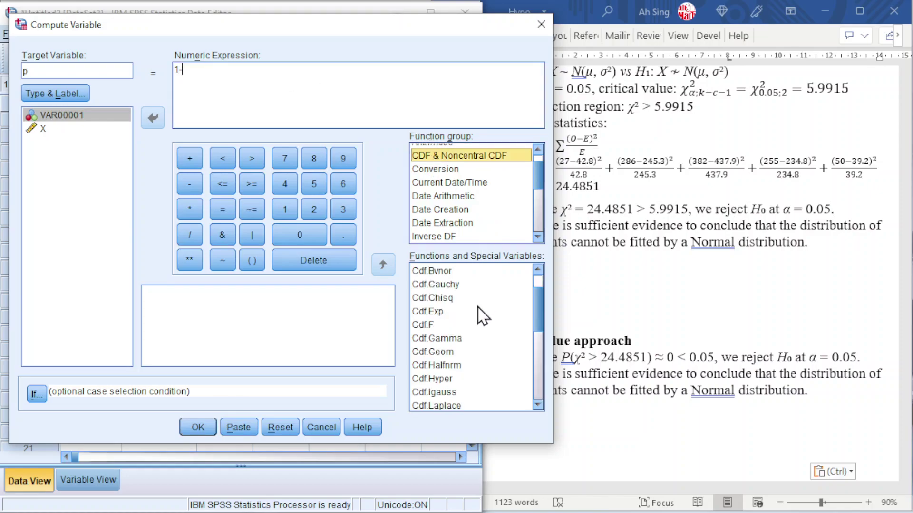
{"action": "left_click", "coordinate": [446, 338]}
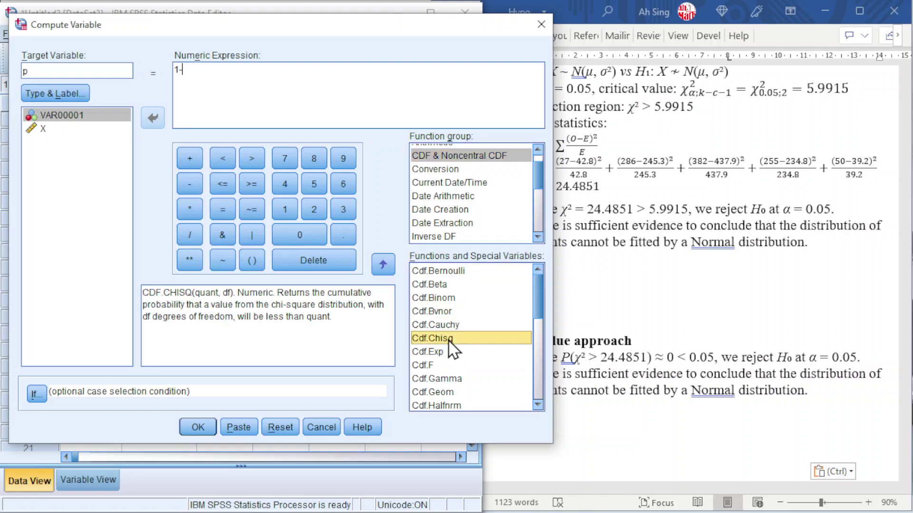
{"action": "left_click", "coordinate": [382, 262]}
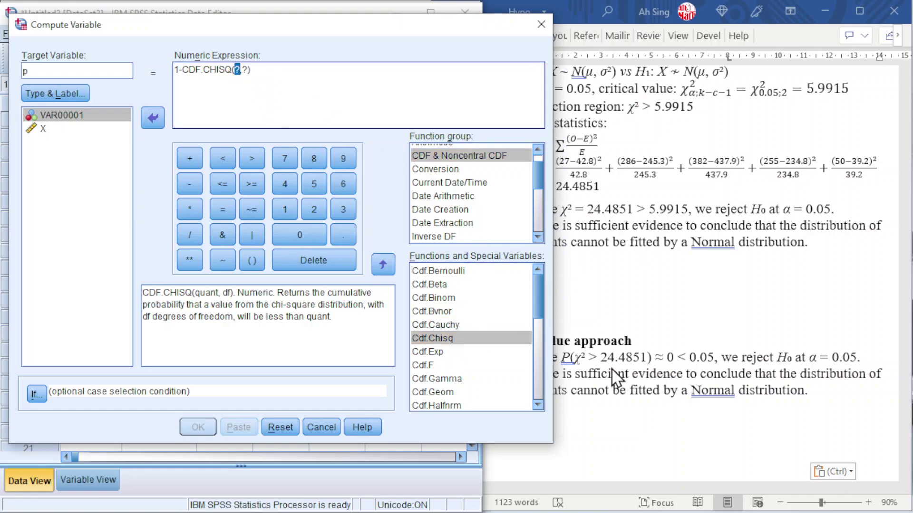
{"action": "type", "text": "24."}
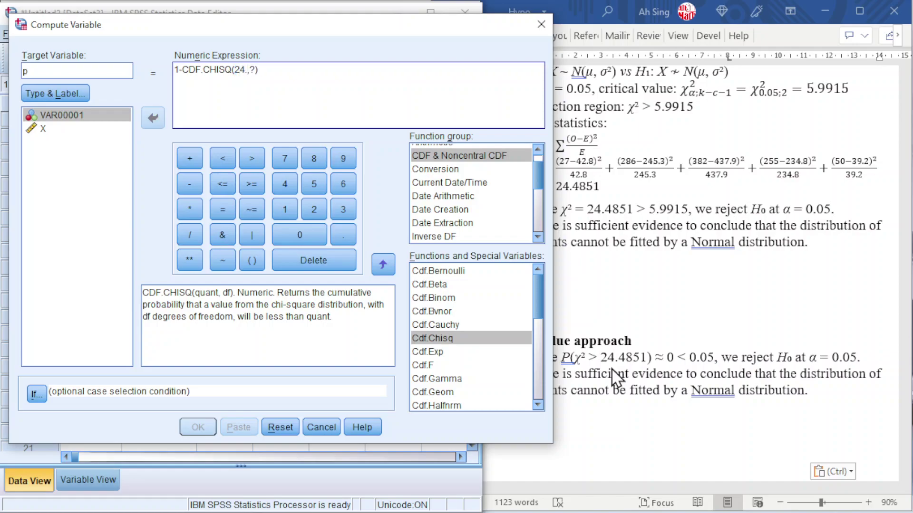
{"action": "type", "text": "4851"}
{"action": "key", "text": "Delete"}
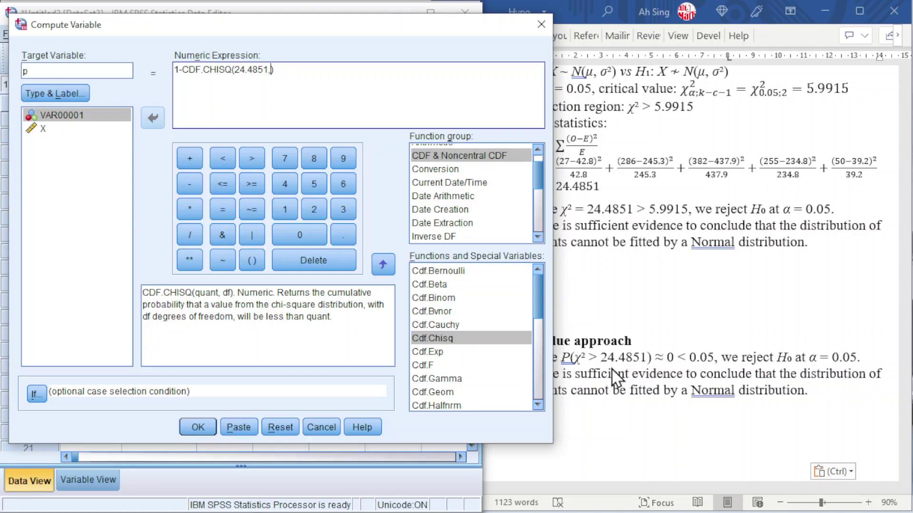
{"action": "type", "text": "2"}
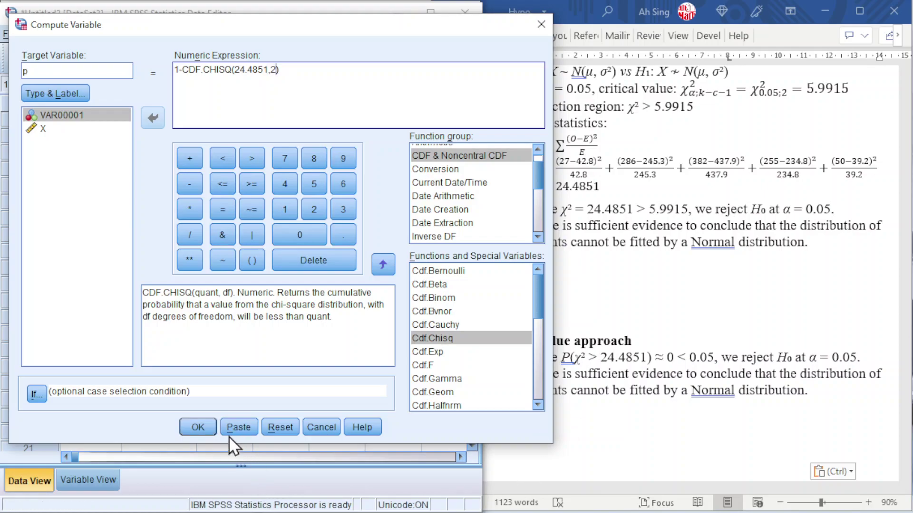
{"action": "left_click", "coordinate": [205, 426]}
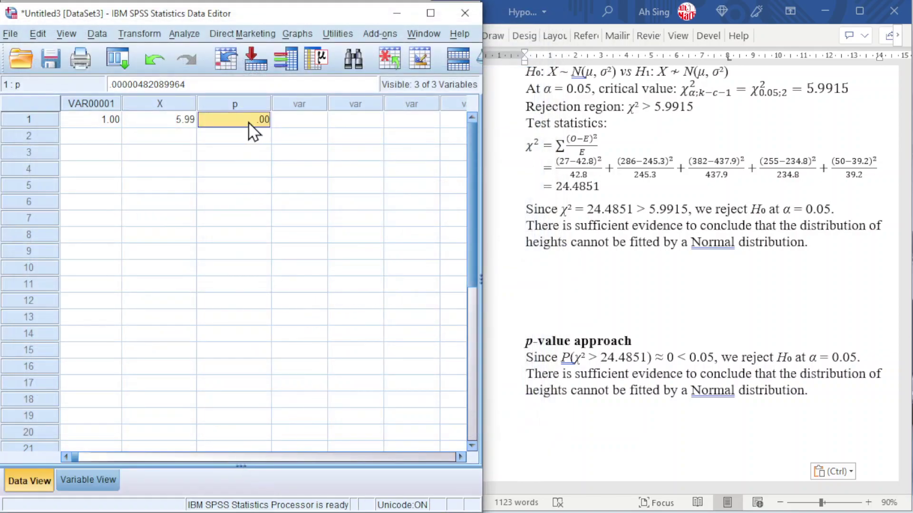